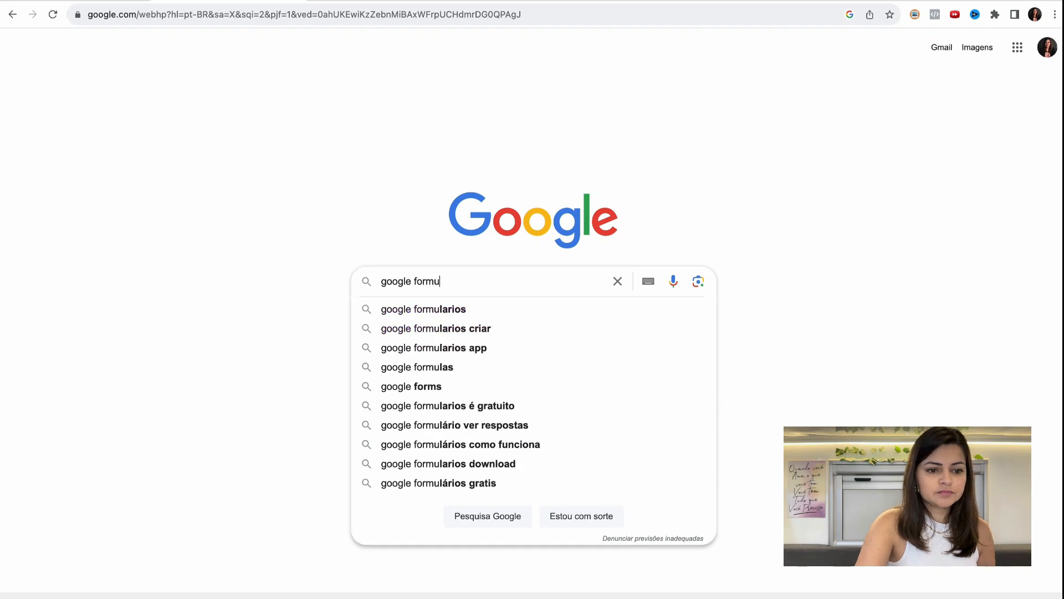
- Search Google for "google formularios" and open the "Formulários Google: login" result to start a blank form
{"action": "left_click", "coordinate": [471, 312]}
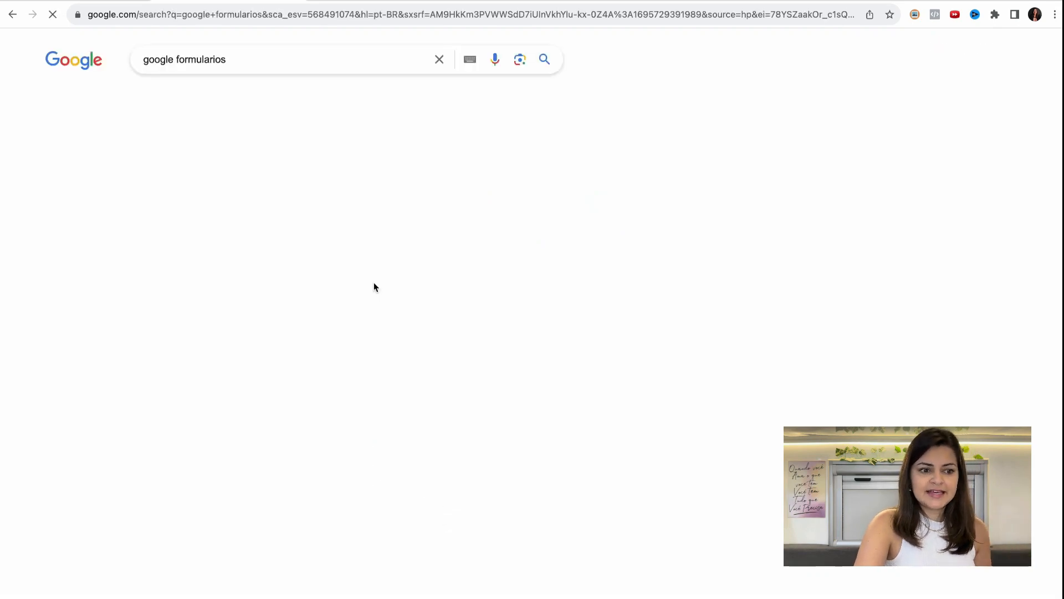
{"action": "scroll", "coordinate": [363, 299], "scroll_direction": "down", "scroll_amount": 4}
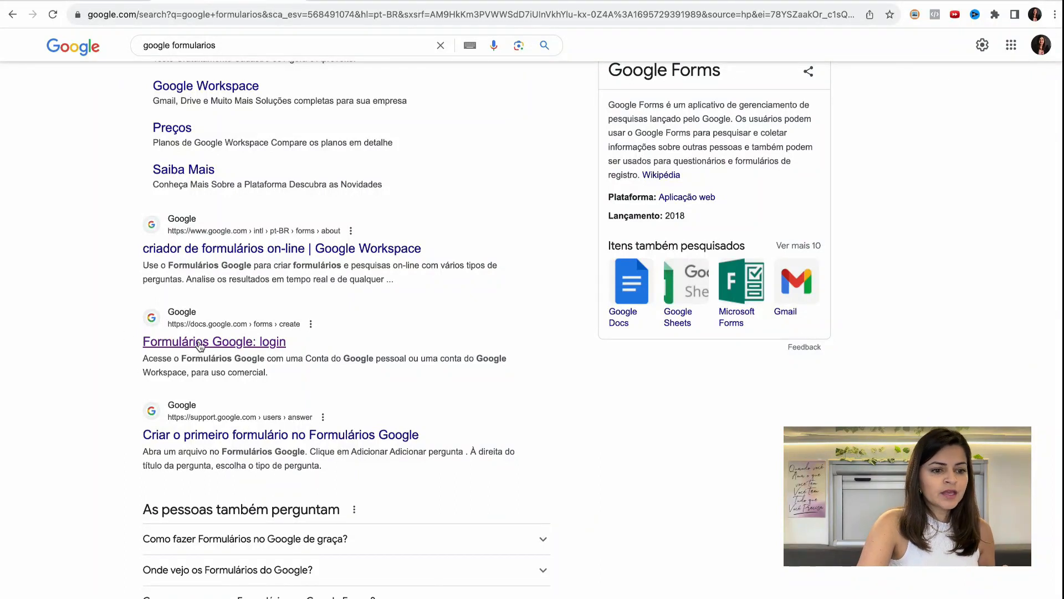
{"action": "left_click", "coordinate": [200, 342]}
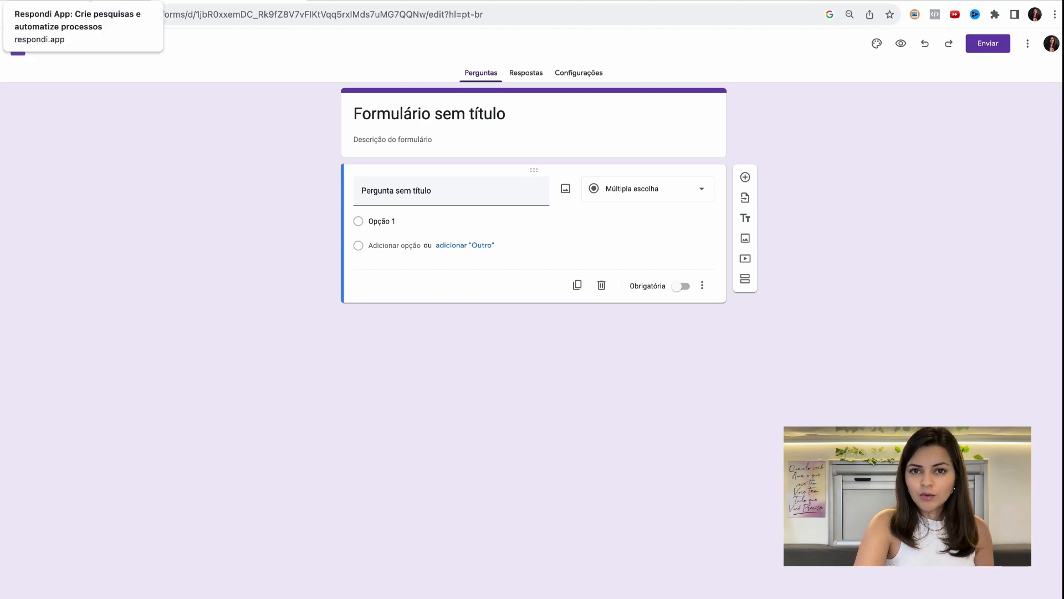
{"action": "left_click", "coordinate": [83, 6]}
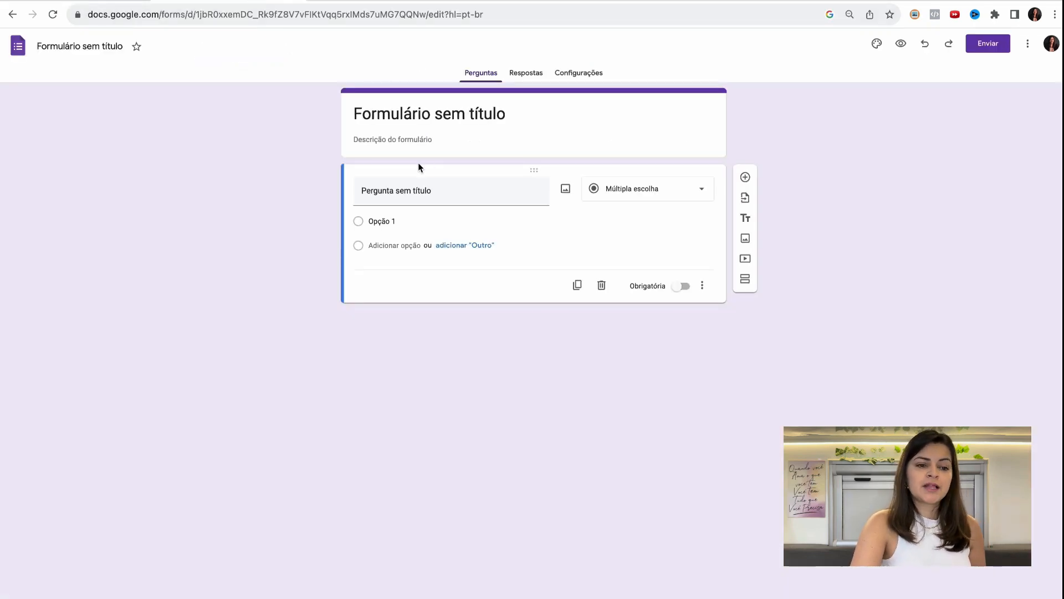
- Replace the form's title with "Diagnóstico Consultoria X"
{"action": "left_click", "coordinate": [449, 119]}
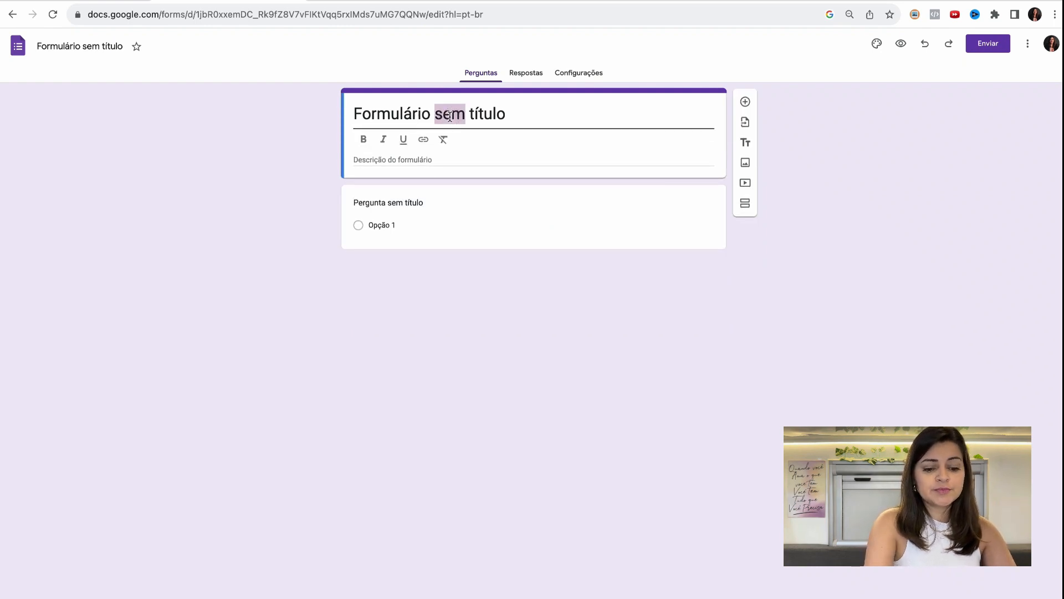
{"action": "triple_click", "coordinate": [450, 117]}
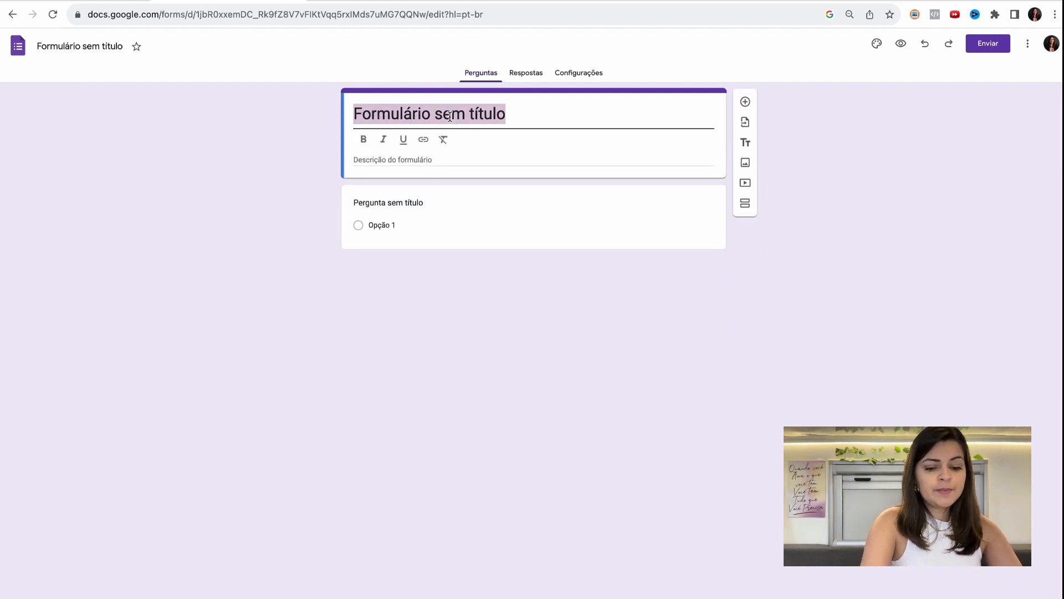
{"action": "type", "text": "Diagnós"}
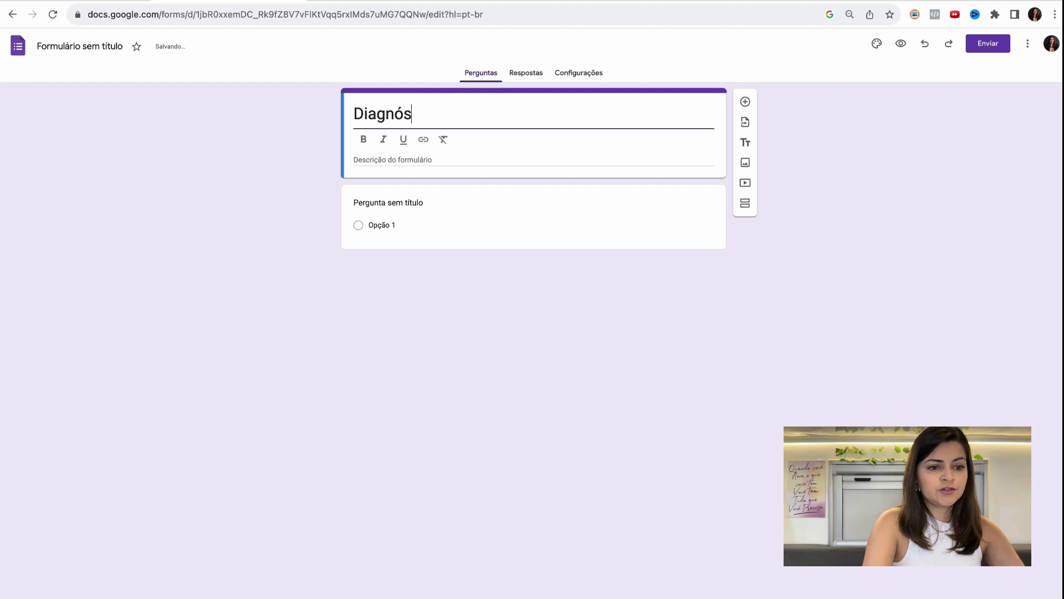
{"action": "type", "text": "tica"}
{"action": "key", "text": "BackSpace"}
{"action": "key", "text": "BackSpace"}
{"action": "type", "text": "o Consultoria X"}
- Enter "Breve descrição sobre o que é o formulário" as the form's description
{"action": "left_click", "coordinate": [415, 161]}
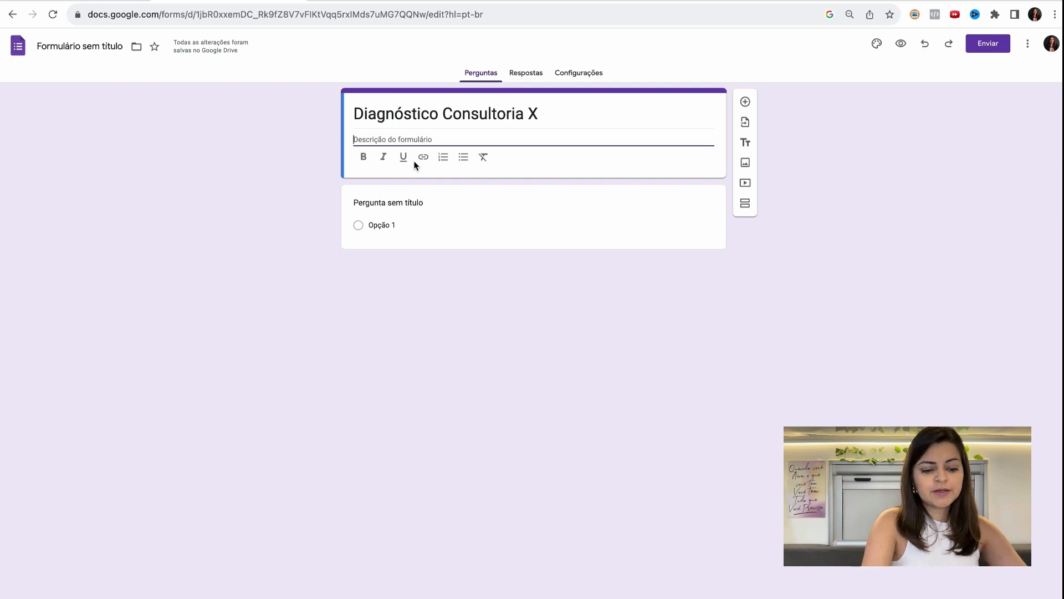
{"action": "type", "text": "B"}
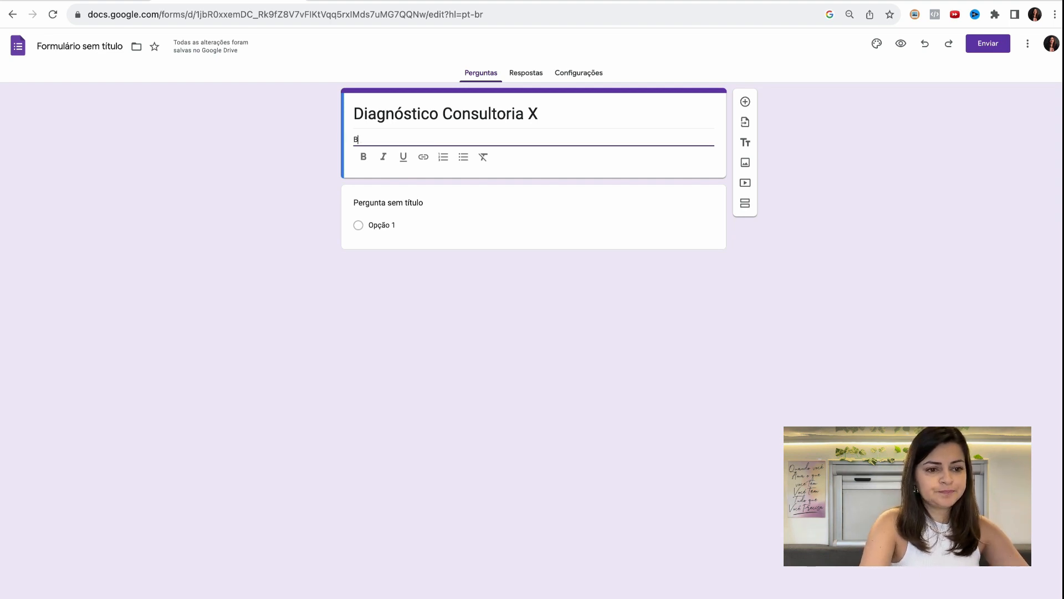
{"action": "type", "text": "reve des"}
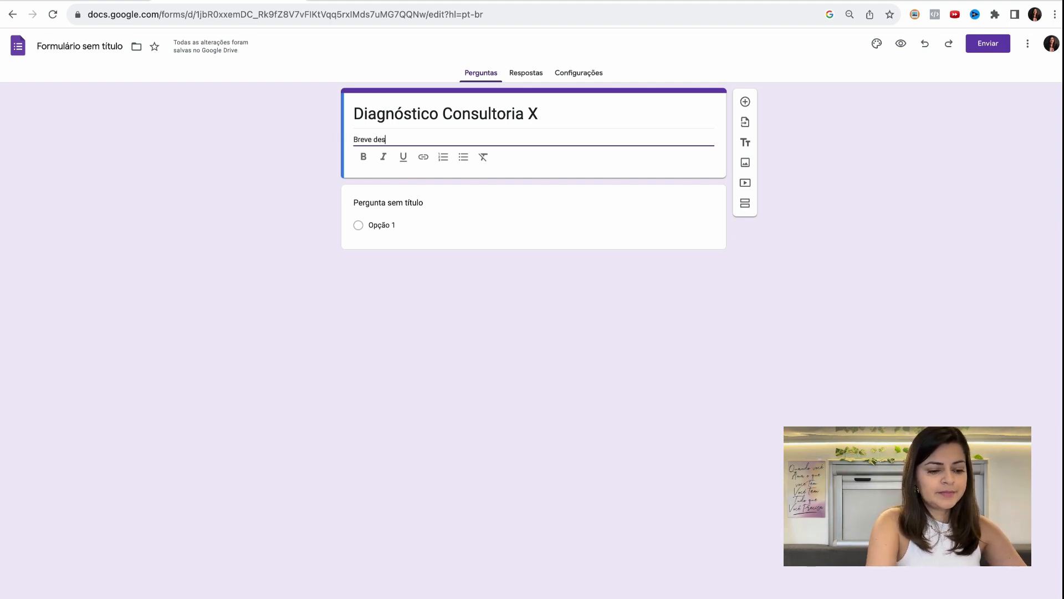
{"action": "type", "text": "criçã"}
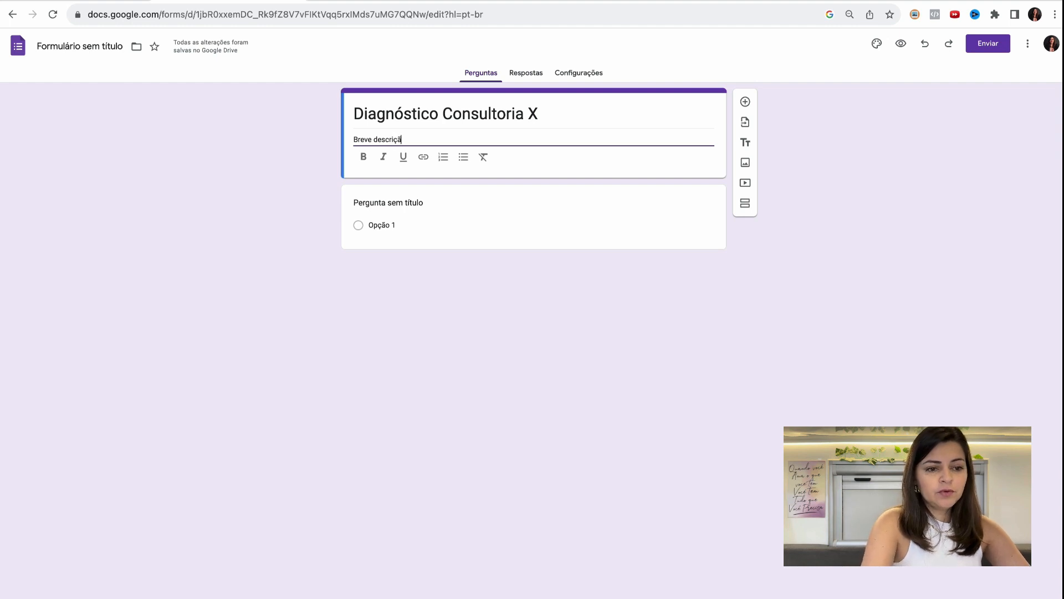
{"action": "type", "text": "o sobre o que "}
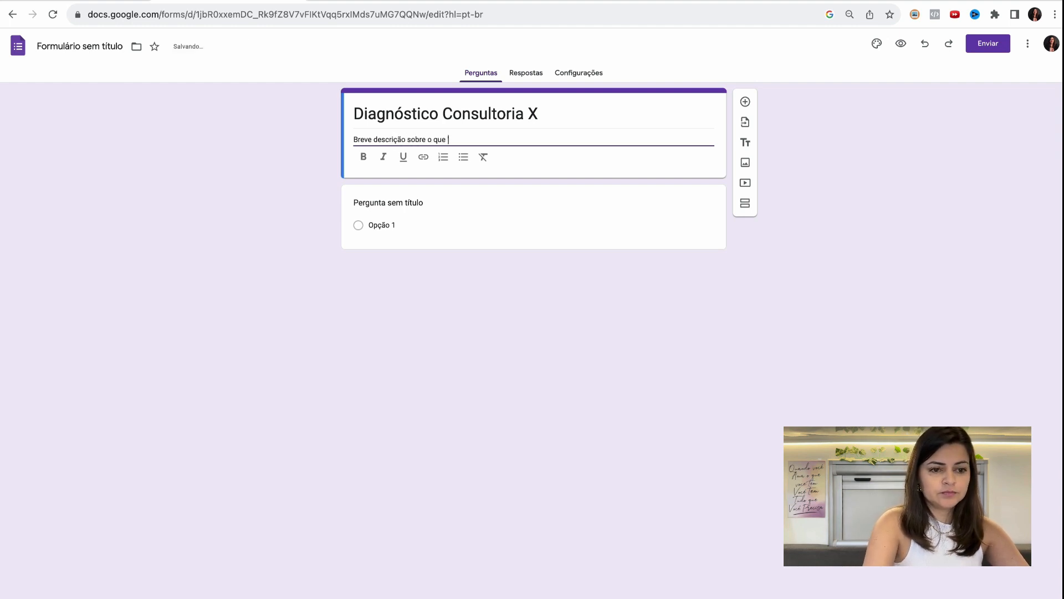
{"action": "type", "text": "é o fiormukário"}
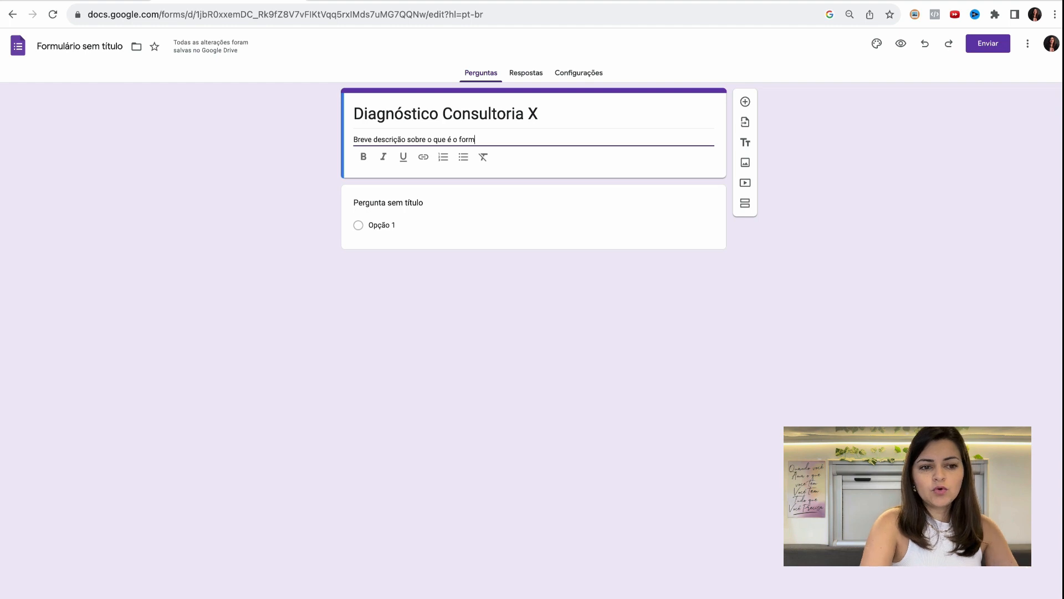
{"action": "key", "text": "BackSpace"}
{"action": "key", "text": "BackSpace"}
{"action": "key", "text": "BackSpace"}
{"action": "key", "text": "BackSpace"}
{"action": "key", "text": "BackSpace"}
{"action": "type", "text": ";a"}
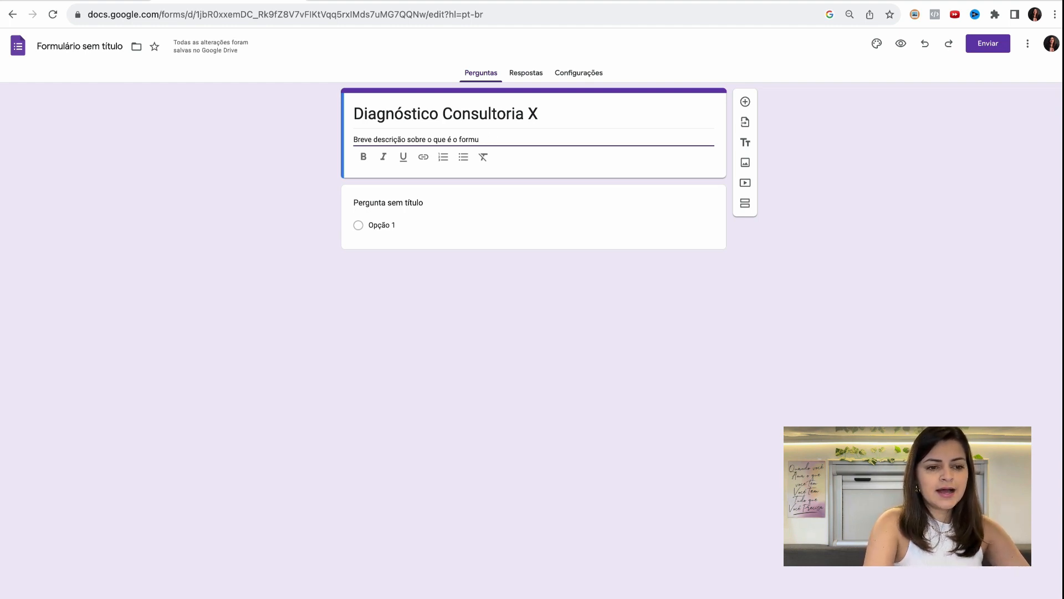
{"action": "key", "text": "BackSpace"}
{"action": "key", "text": "BackSpace"}
{"action": "type", "text": "ário"}
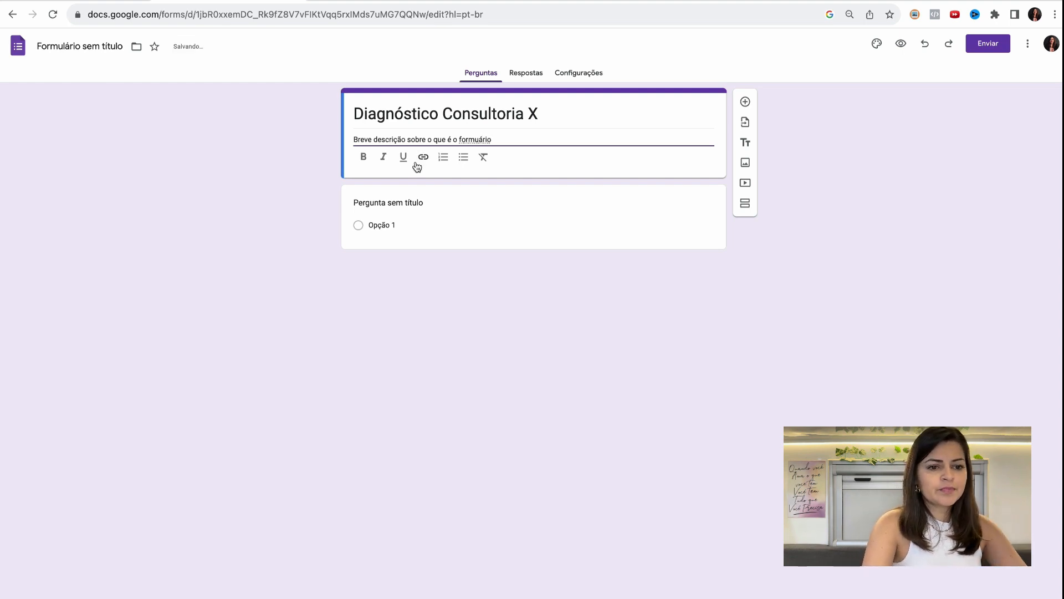
{"action": "key", "text": "BackSpace"}
{"action": "key", "text": "BackSpace"}
{"action": "key", "text": "BackSpace"}
{"action": "key", "text": "BackSpace"}
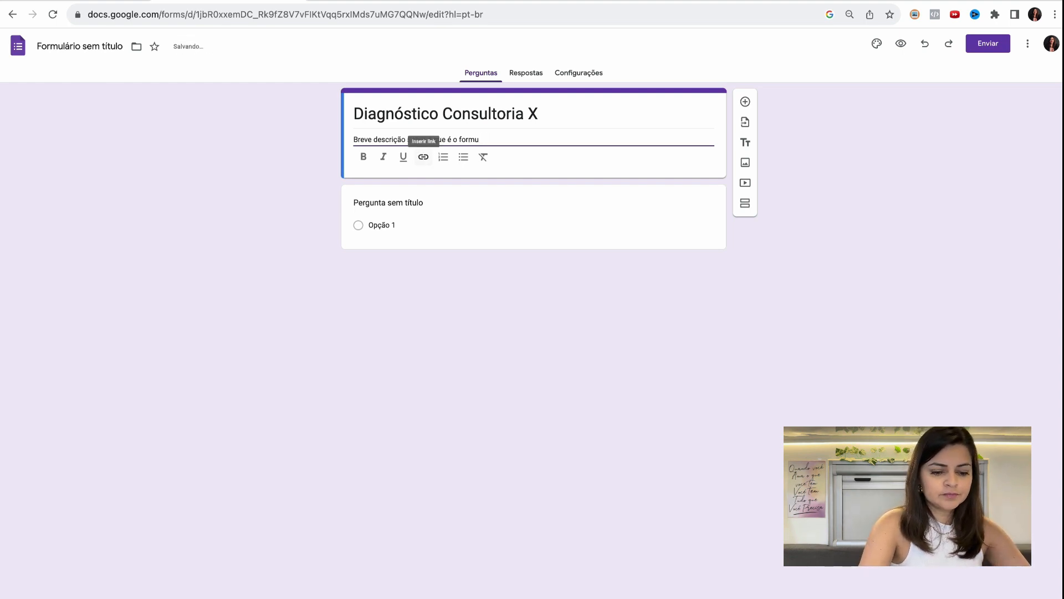
{"action": "type", "text": "lário"}
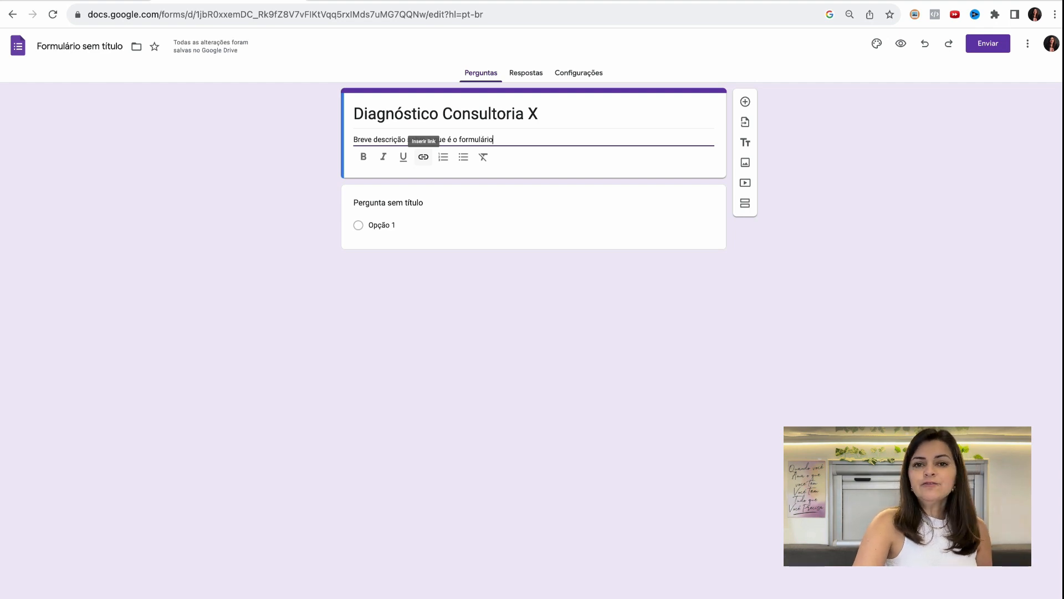
- Replace the first question's title with "Nome"
{"action": "left_click", "coordinate": [413, 193]}
{"action": "type", "text": "No"}
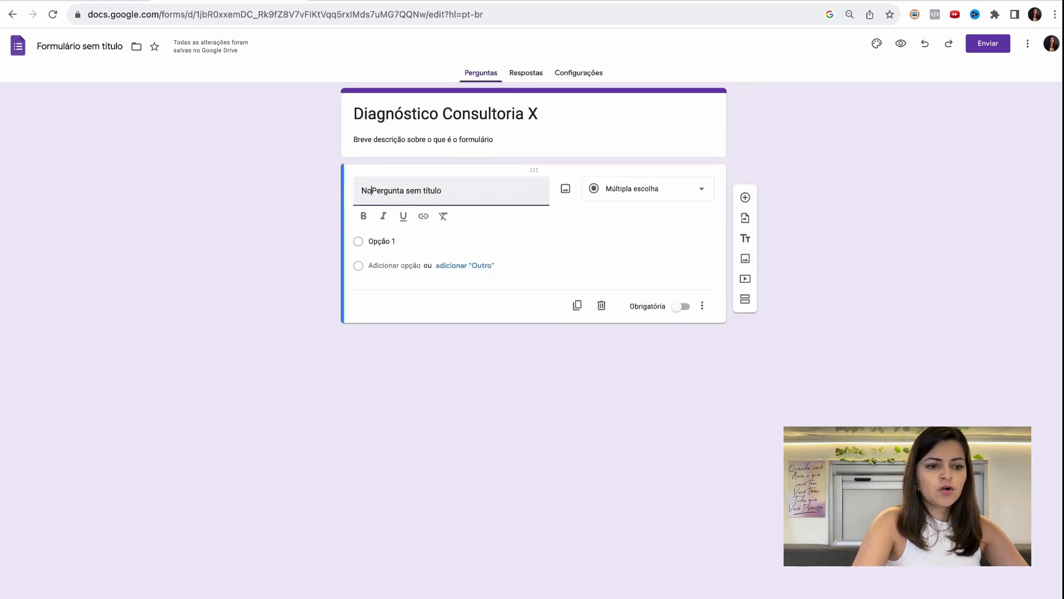
{"action": "double_click", "coordinate": [435, 190]}
{"action": "key", "text": "ctrl+a"}
{"action": "type", "text": "Nome"}
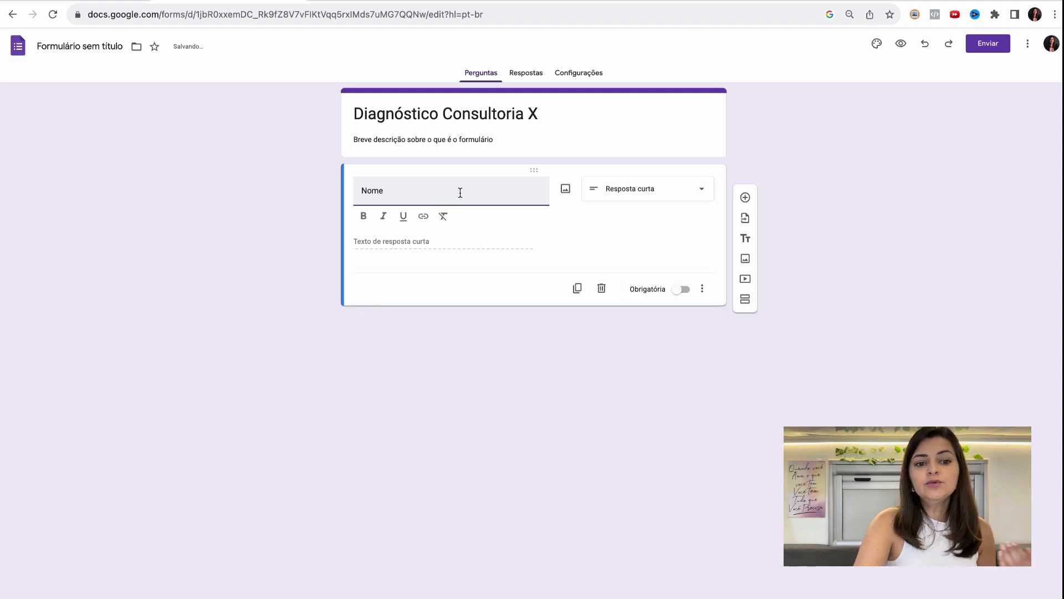
- Review the available answer types and display options for the "Nome" question, and make the question mandatory
{"action": "left_click", "coordinate": [677, 197]}
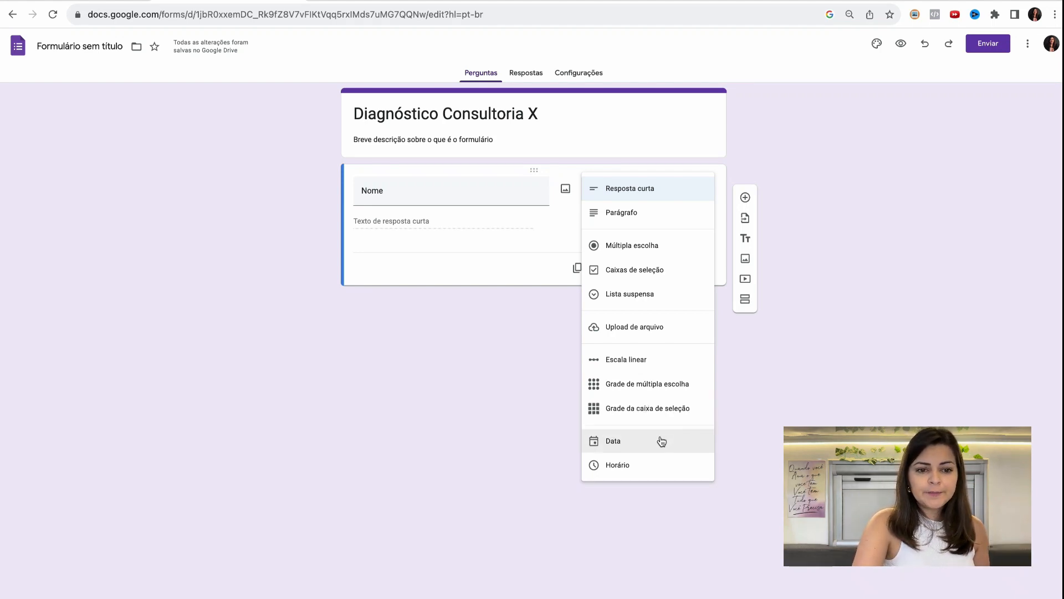
{"action": "left_click", "coordinate": [810, 237]}
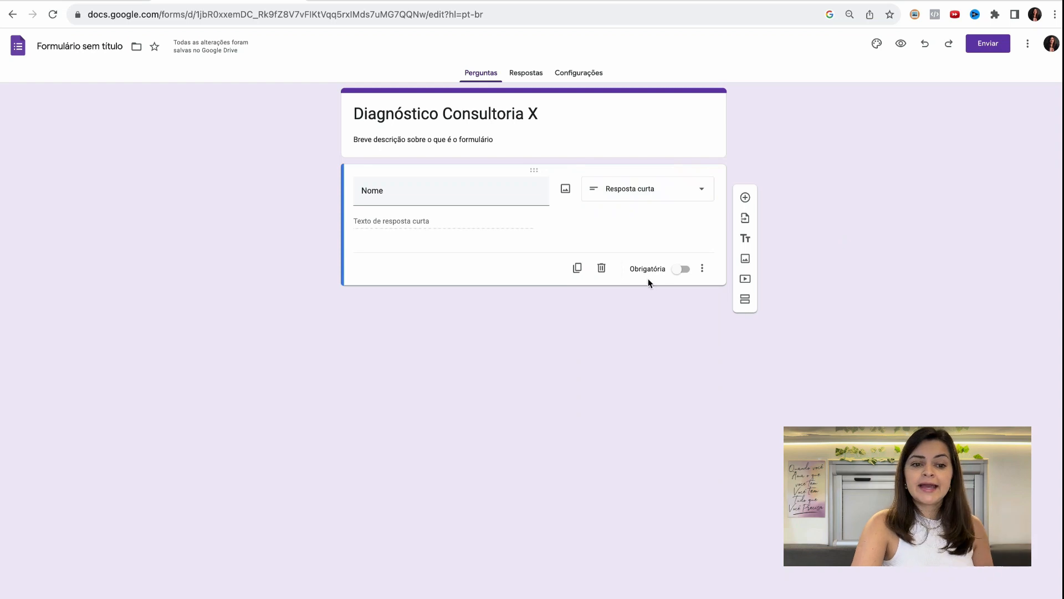
{"action": "left_click", "coordinate": [689, 275]}
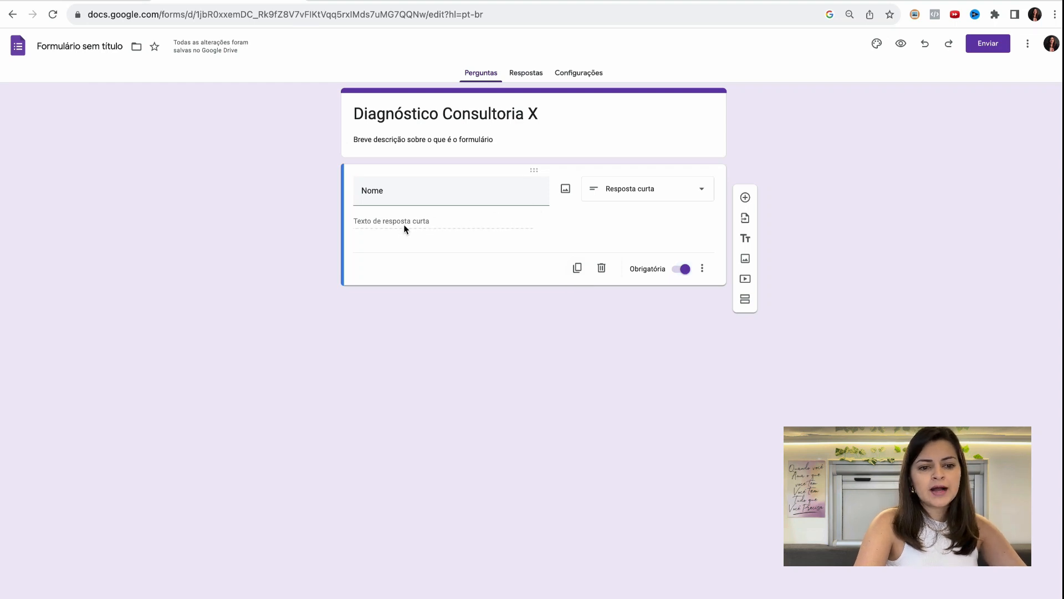
{"action": "left_click", "coordinate": [702, 268]}
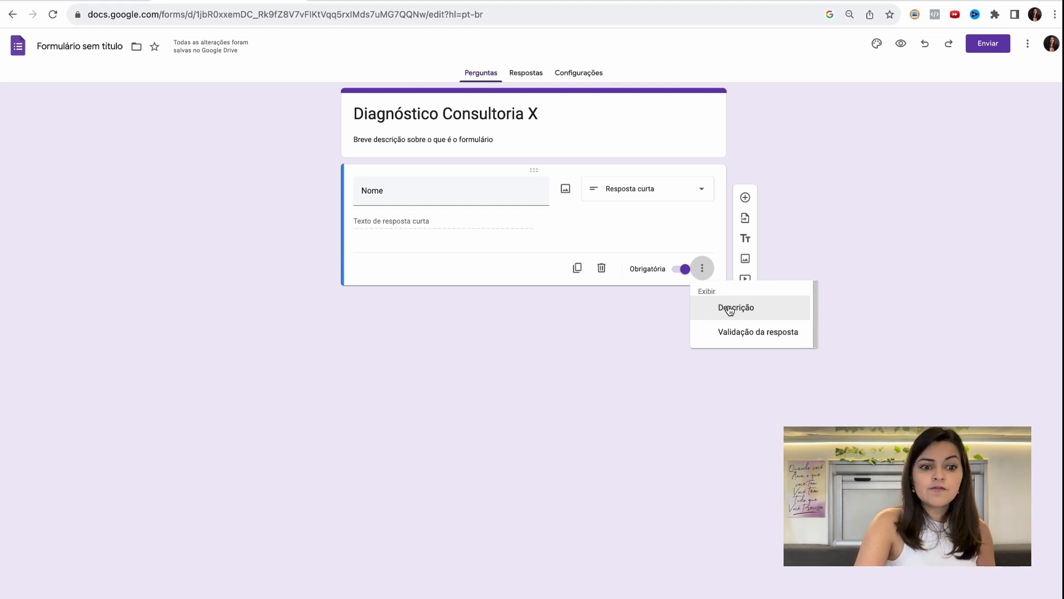
{"action": "left_click", "coordinate": [648, 330]}
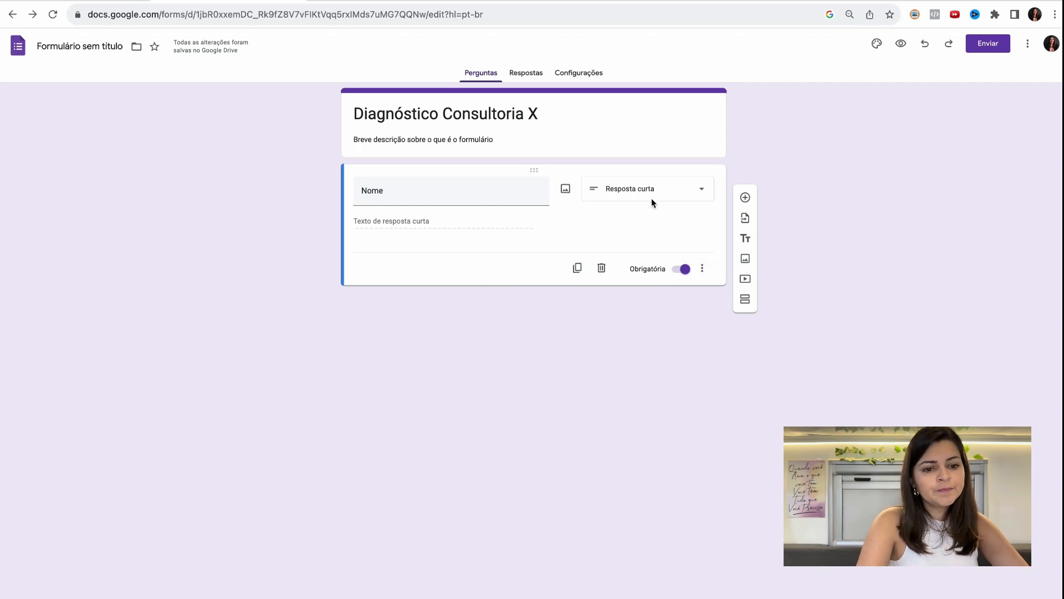
- Duplicate the "Nome" question and retitle the copy "E-mail"
{"action": "left_click", "coordinate": [577, 271]}
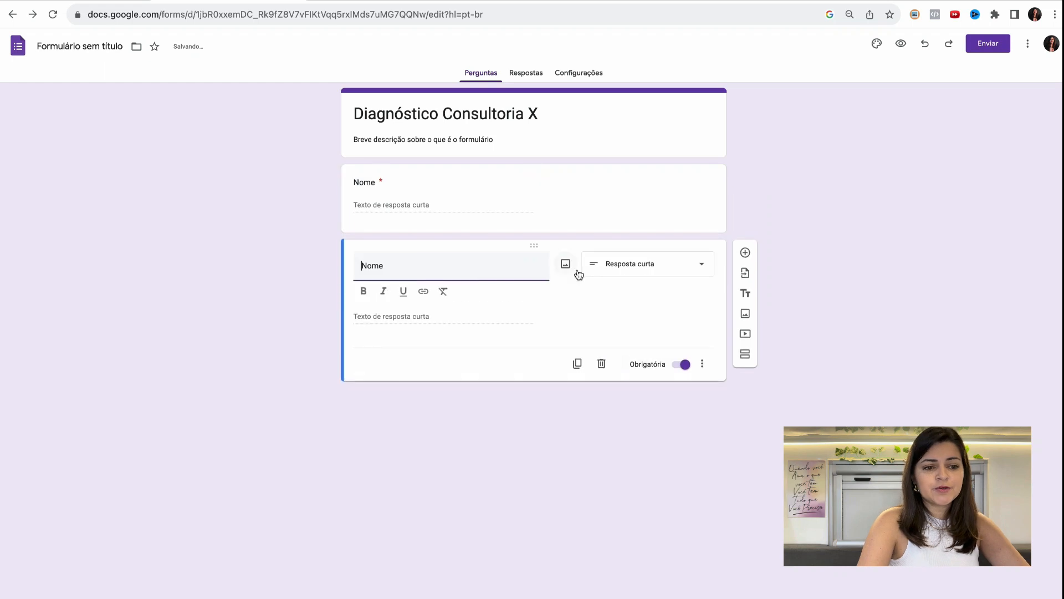
{"action": "left_click_drag", "start_coordinate": [399, 258], "coordinate": [327, 272]}
{"action": "type", "text": "E-mail"}
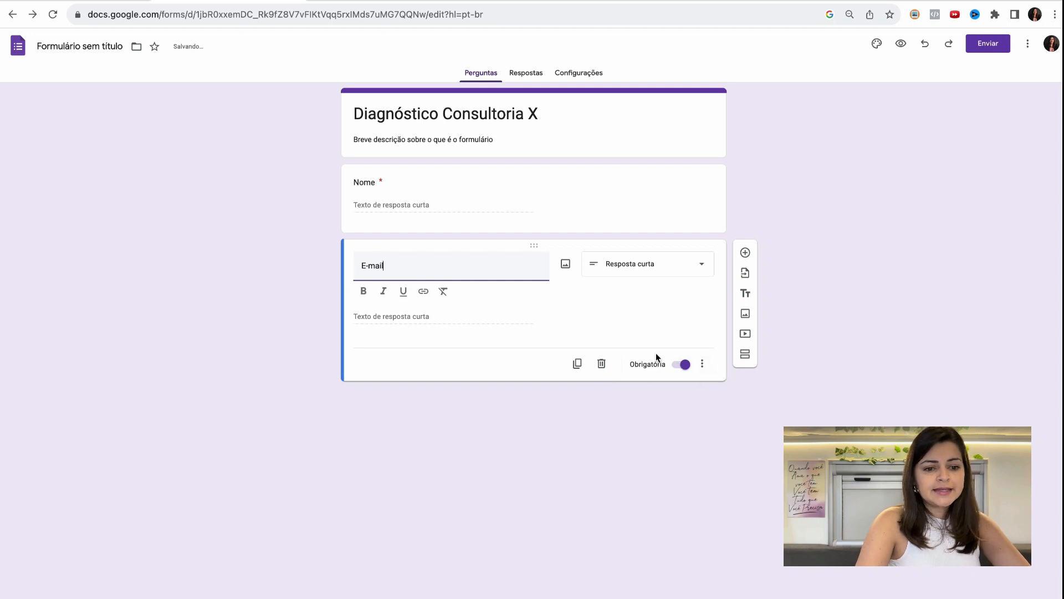
- Duplicate the "E-mail" question and retitle the copy "Qual a sua área de atuação"
{"action": "left_click", "coordinate": [577, 363]}
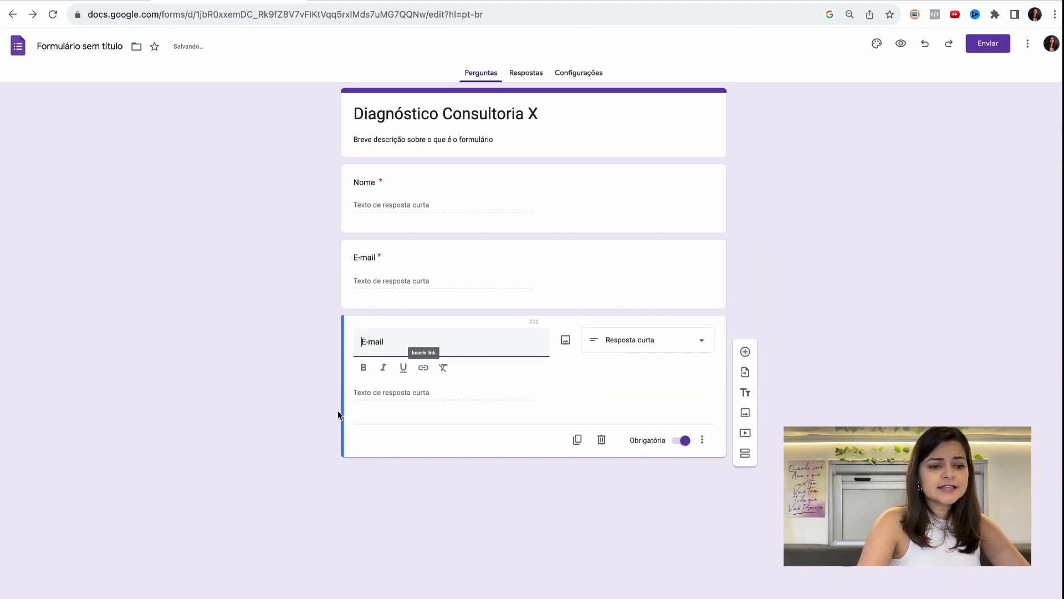
{"action": "triple_click", "coordinate": [394, 340]}
{"action": "key", "text": "BackSpace"}
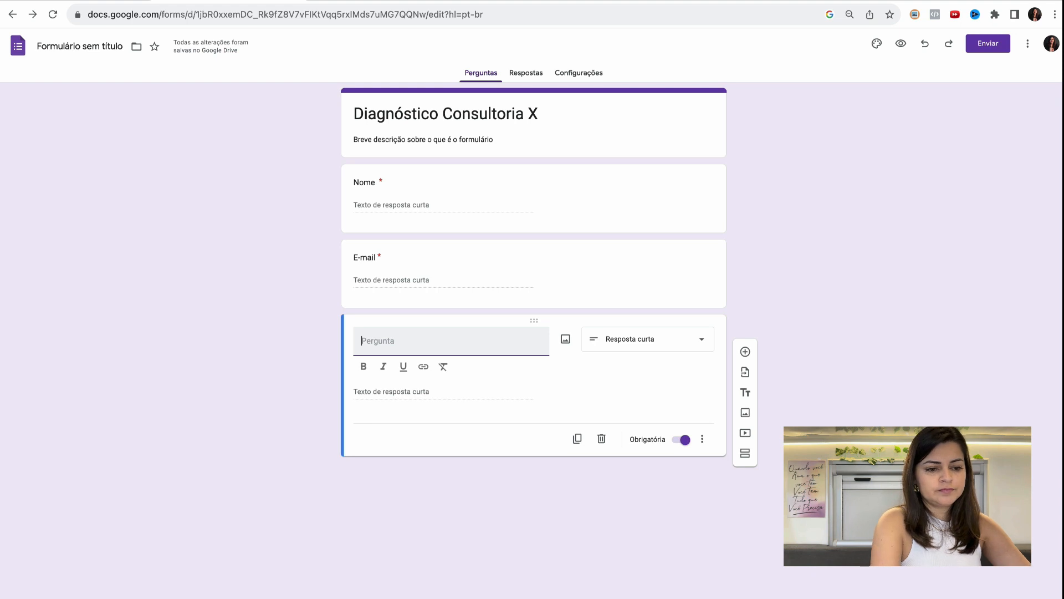
{"action": "type", "text": "Q"}
{"action": "key", "text": "BackSpace"}
{"action": "type", "text": "Qu"}
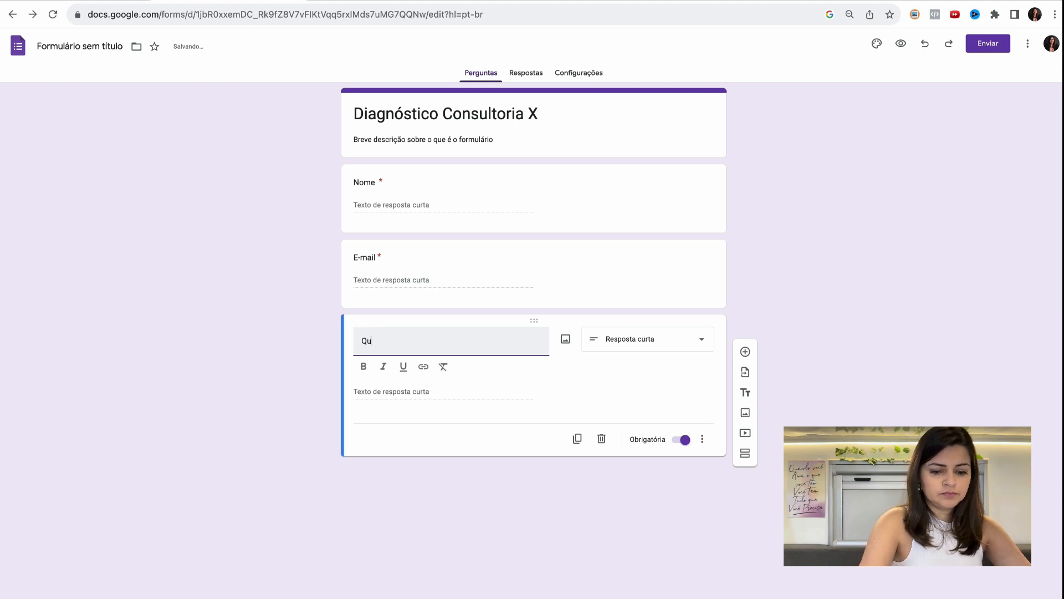
{"action": "type", "text": "al a sua área d"}
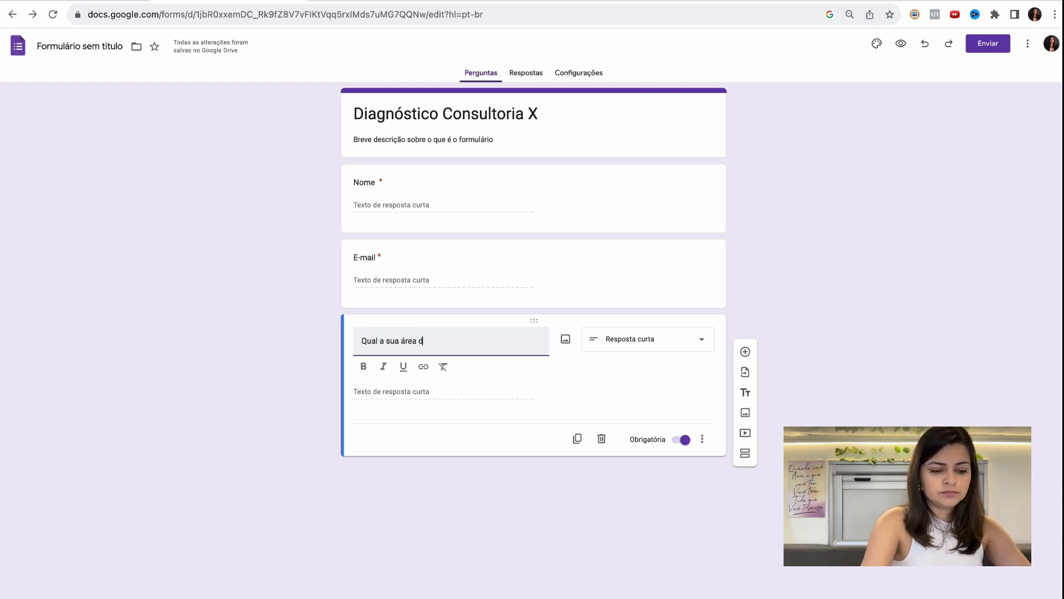
{"action": "type", "text": "e atuação"}
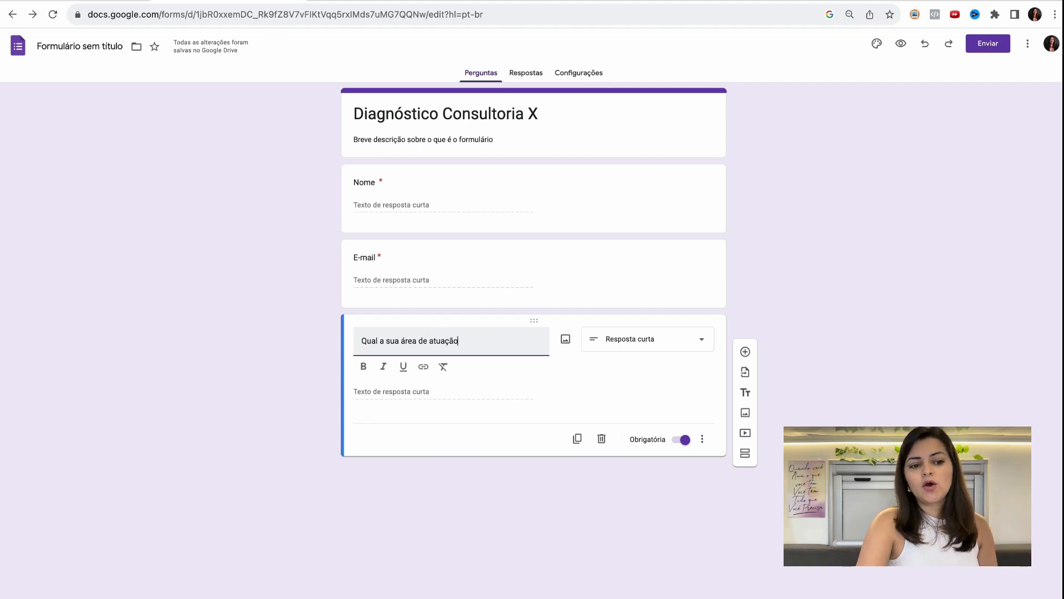
{"action": "left_click", "coordinate": [642, 345]}
{"action": "left_click", "coordinate": [642, 360]}
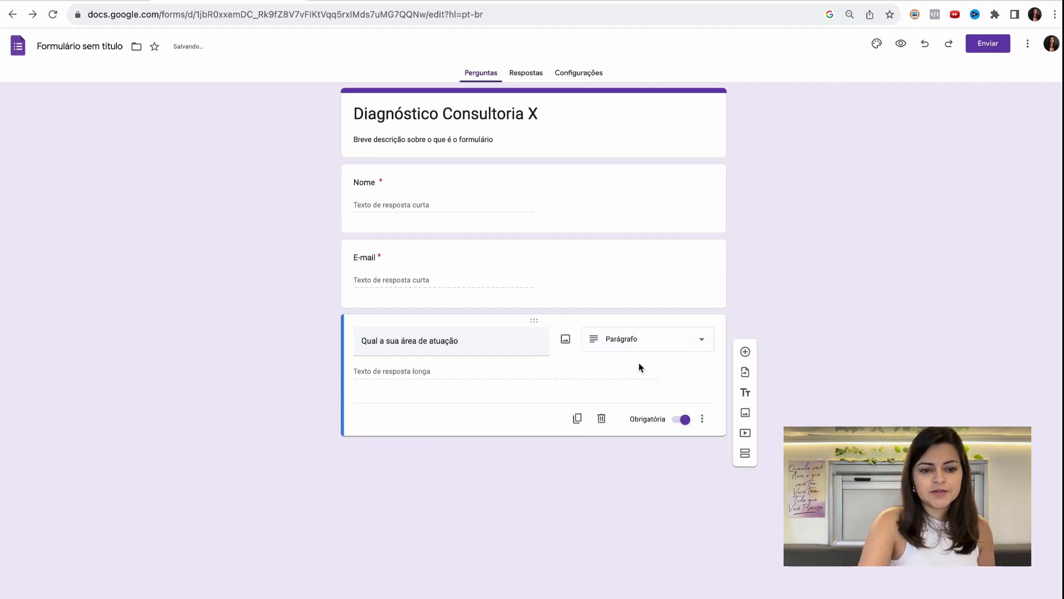
{"action": "left_click", "coordinate": [643, 344]}
{"action": "left_click", "coordinate": [637, 338]}
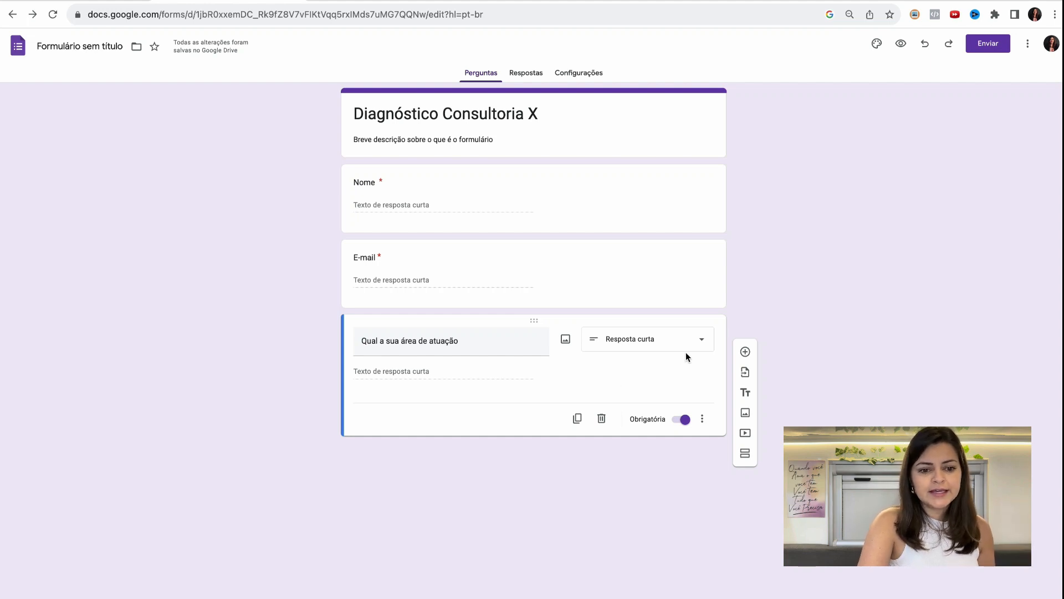
- Change the "Qual a sua área de atuação" question to Múltipla escolha and name its first option "Saúde"
{"action": "left_click", "coordinate": [699, 342]}
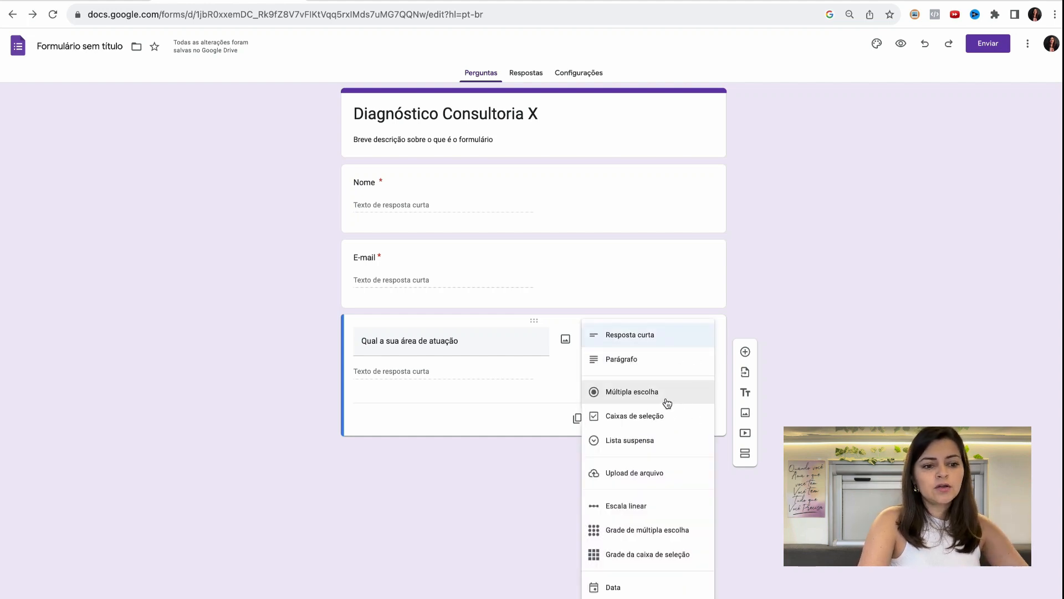
{"action": "left_click", "coordinate": [667, 401]}
{"action": "left_click", "coordinate": [414, 371]}
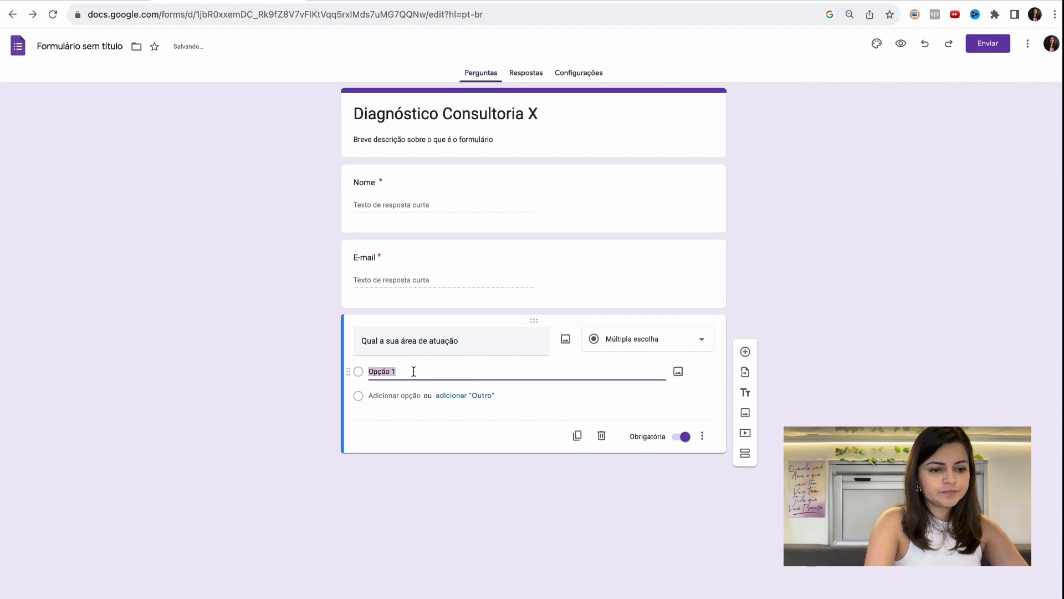
{"action": "type", "text": "S"}
{"action": "key", "text": "BackSpace"}
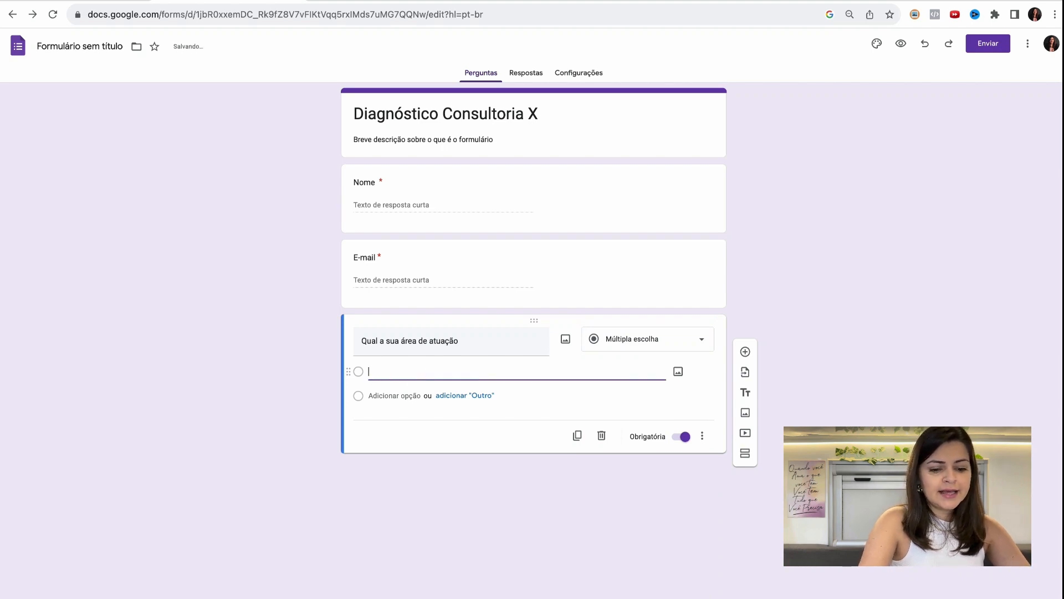
{"action": "type", "text": "Sáude"}
{"action": "key", "text": "BackSpace"}
{"action": "key", "text": "BackSpace"}
{"action": "key", "text": "BackSpace"}
{"action": "key", "text": "BackSpace"}
{"action": "type", "text": "aúde"}
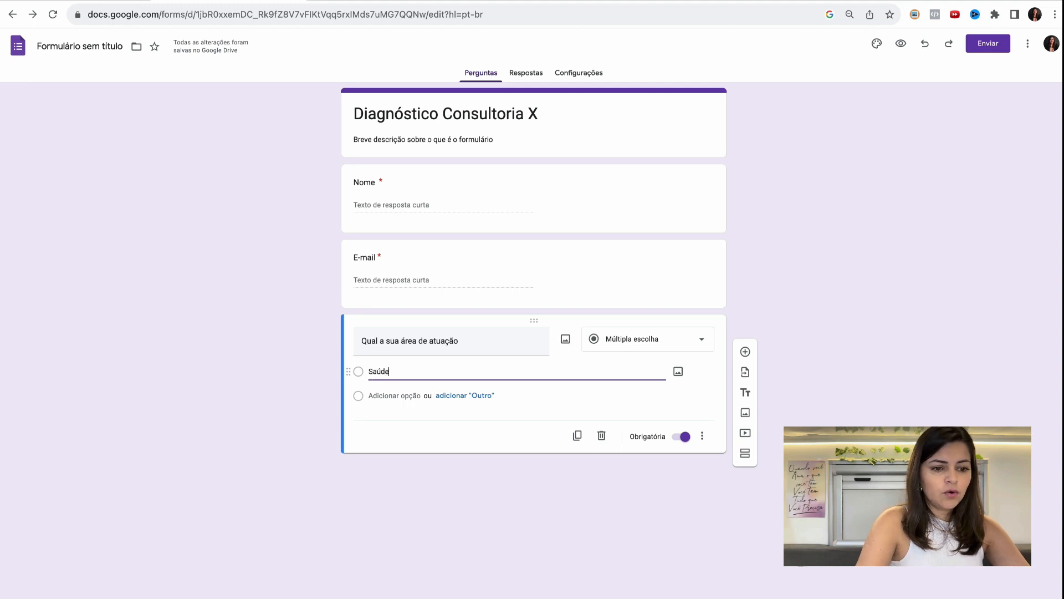
- Add the options "Admnistrativa", "Renda Extra" and the open-ended "Outros" to the area-of-work question
{"action": "left_click", "coordinate": [406, 395]}
{"action": "type", "text": "Adm"}
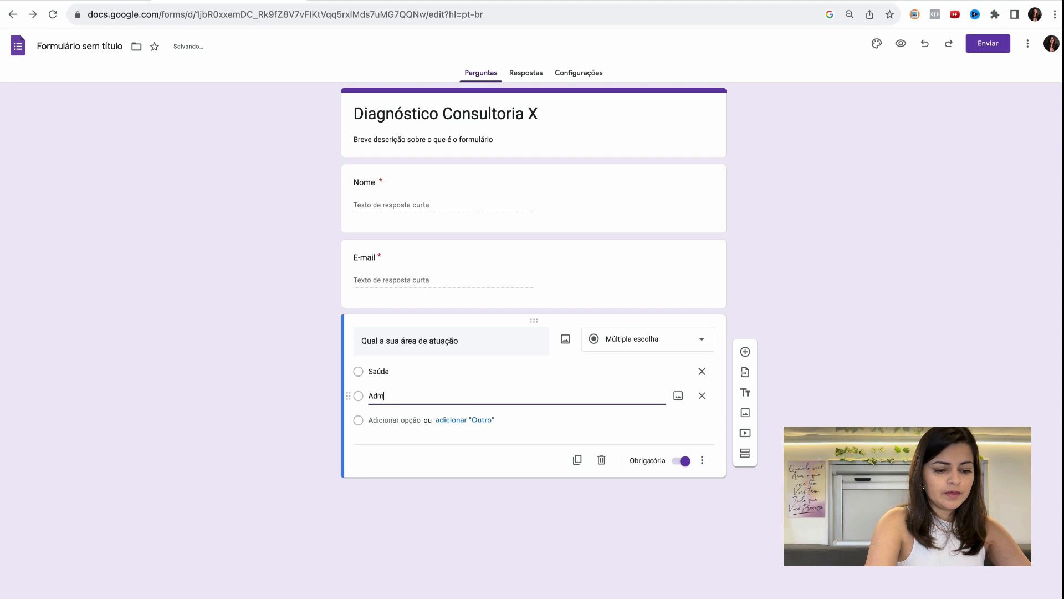
{"action": "type", "text": "nistrativa"}
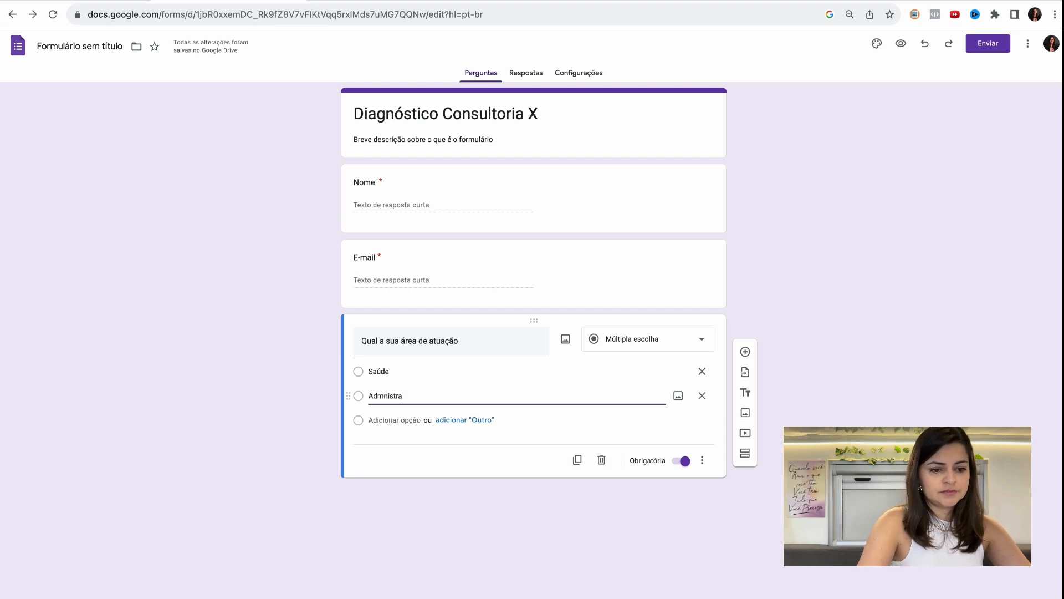
{"action": "left_click", "coordinate": [464, 421]}
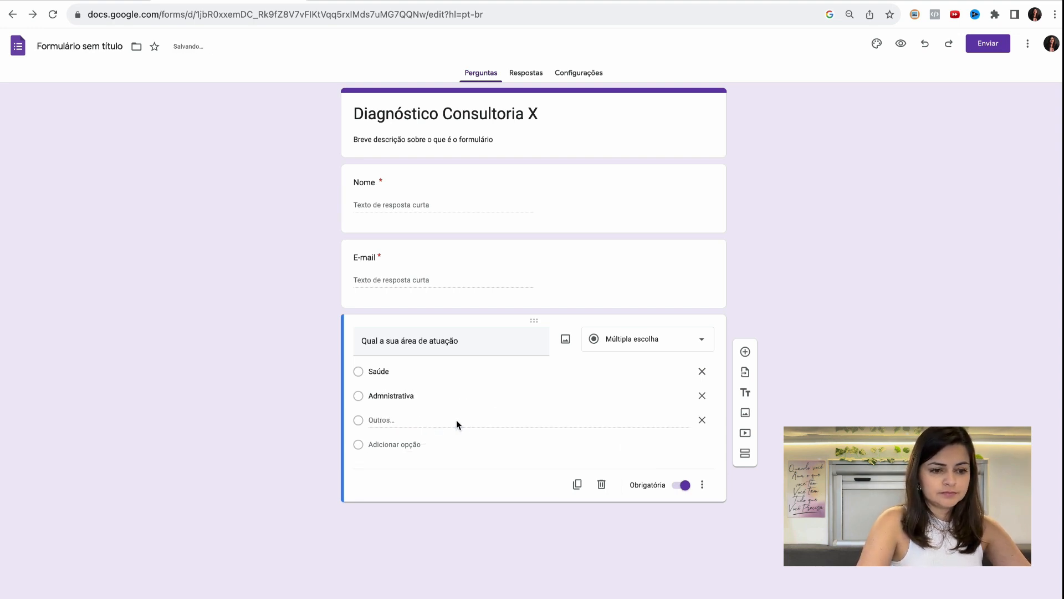
{"action": "left_click", "coordinate": [391, 444]}
{"action": "type", "text": "Renda Extra"}
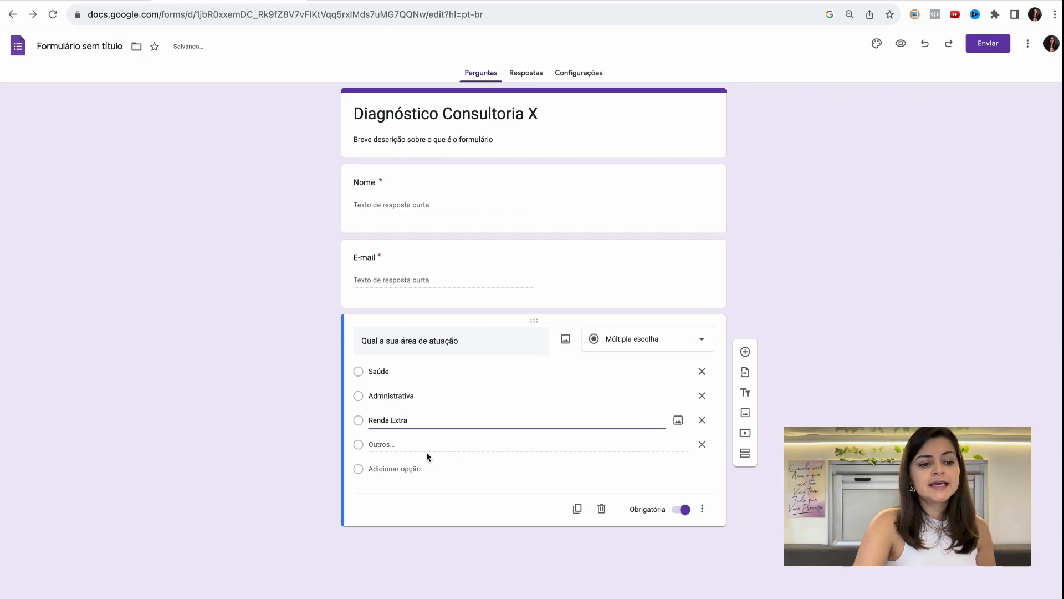
{"action": "left_click", "coordinate": [430, 503]}
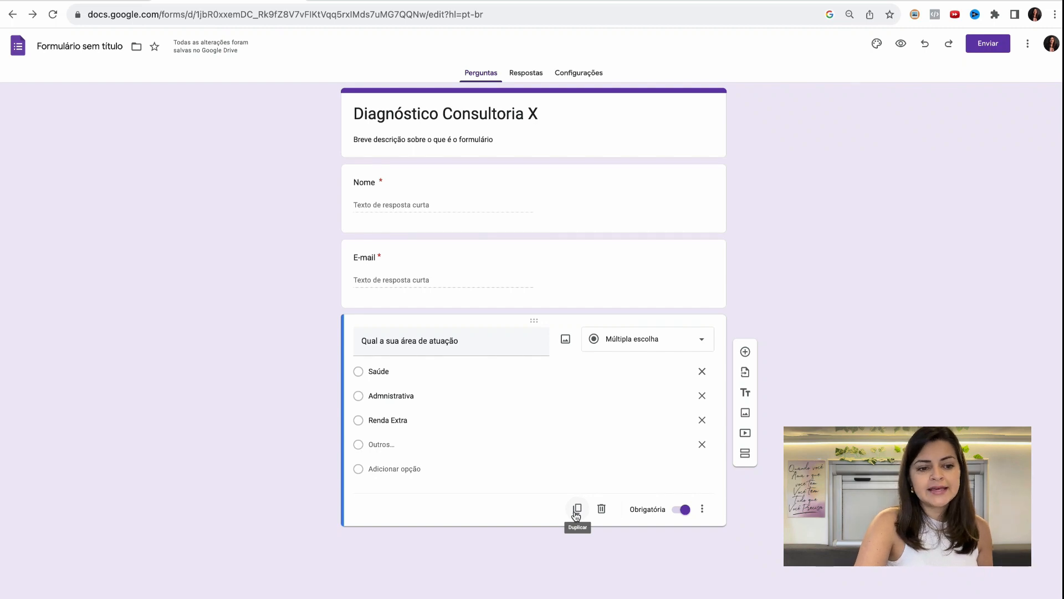
- Add a new question below the area-of-work one, titled "Qual a sua maior dificuldade quanto a Instagram"
{"action": "left_click", "coordinate": [746, 358]}
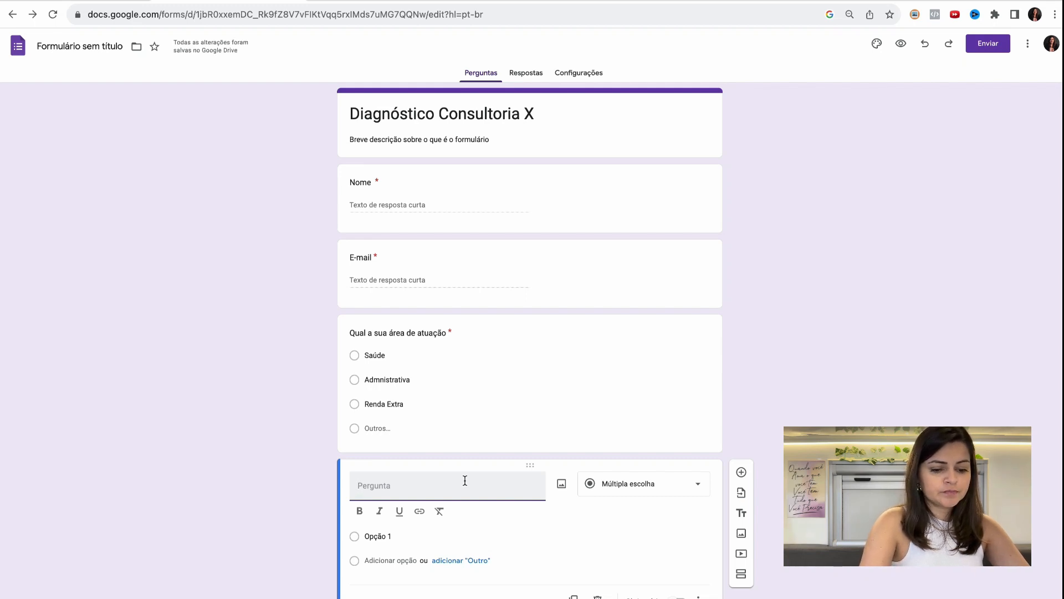
{"action": "type", "text": "Qual "}
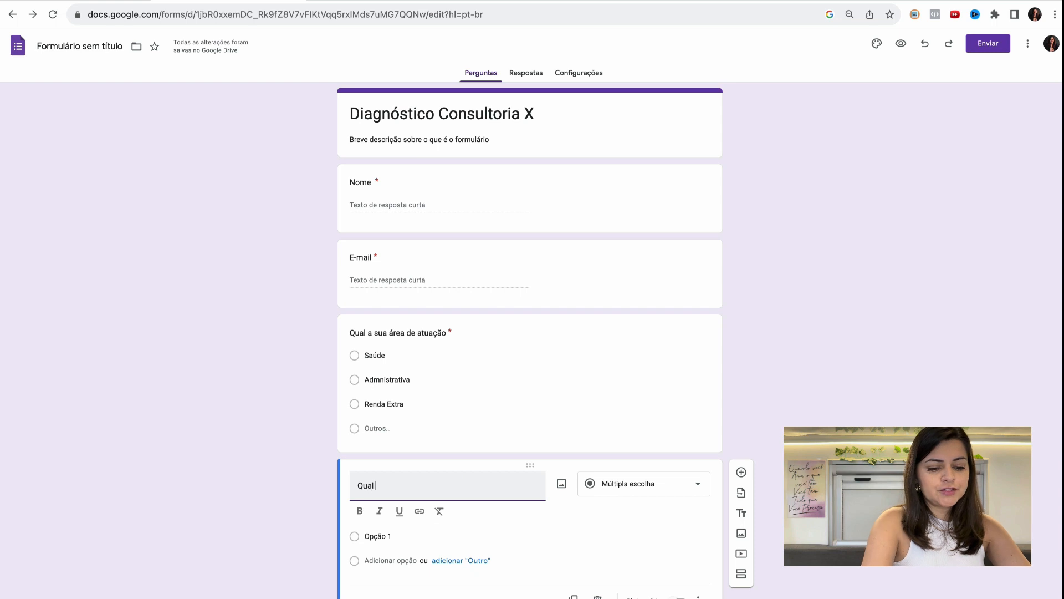
{"action": "type", "text": "a sua maior dificuldae qu"}
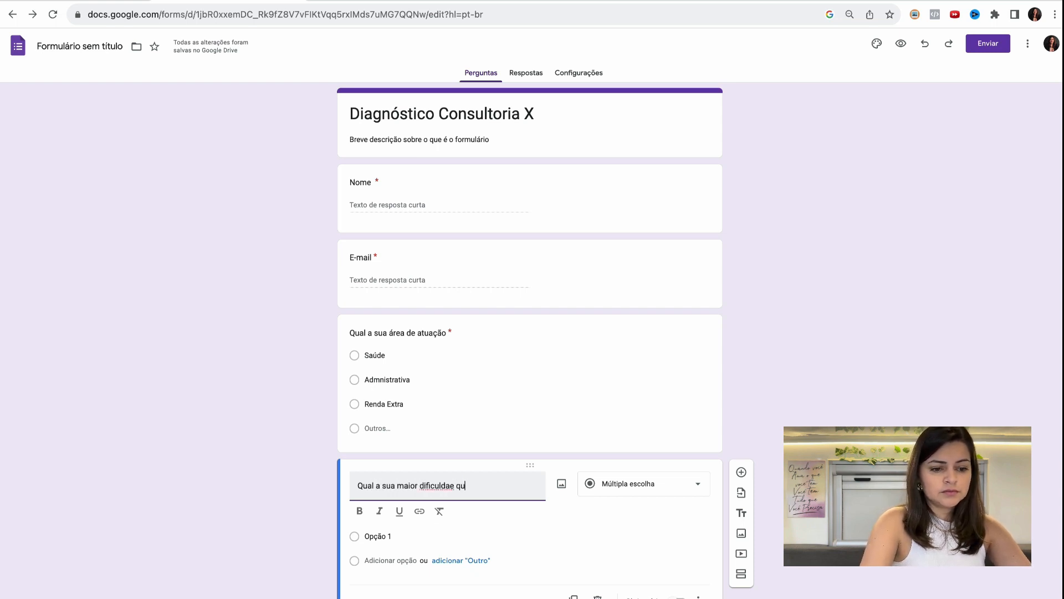
{"action": "key", "text": "BackSpace"}
{"action": "key", "text": "BackSpace"}
{"action": "key", "text": "BackSpace"}
{"action": "key", "text": "BackSpace"}
{"action": "key", "text": "BackSpace"}
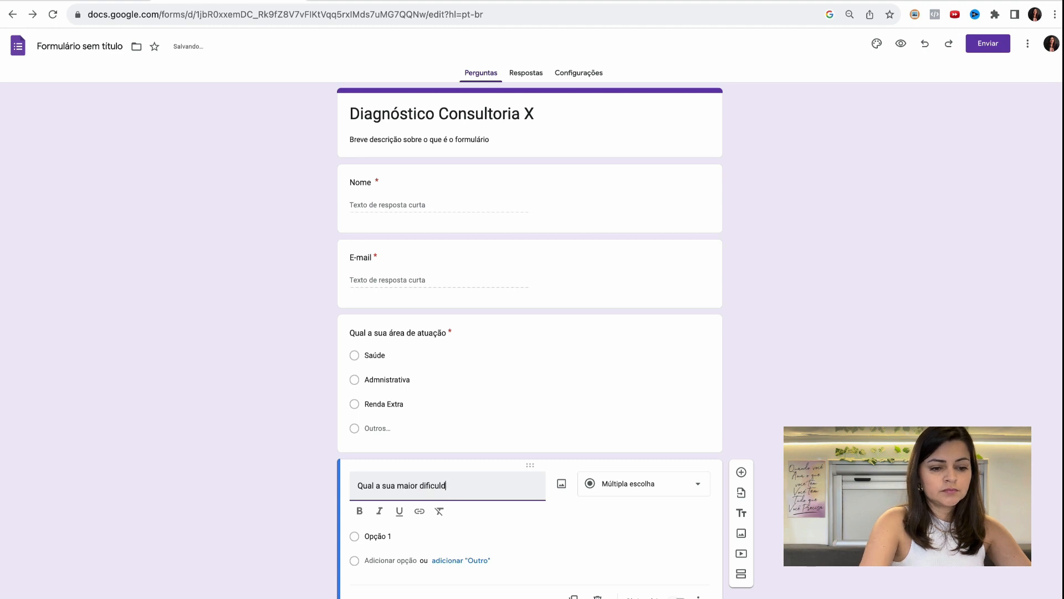
{"action": "type", "text": "ade qual"}
{"action": "key", "text": "BackSpace"}
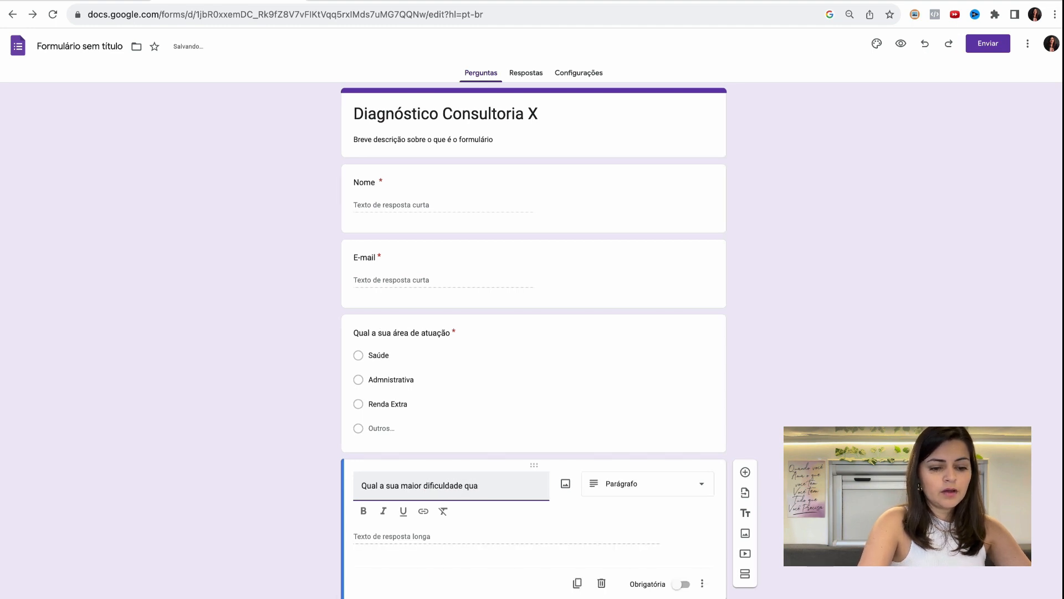
{"action": "type", "text": "nto a Instagram"}
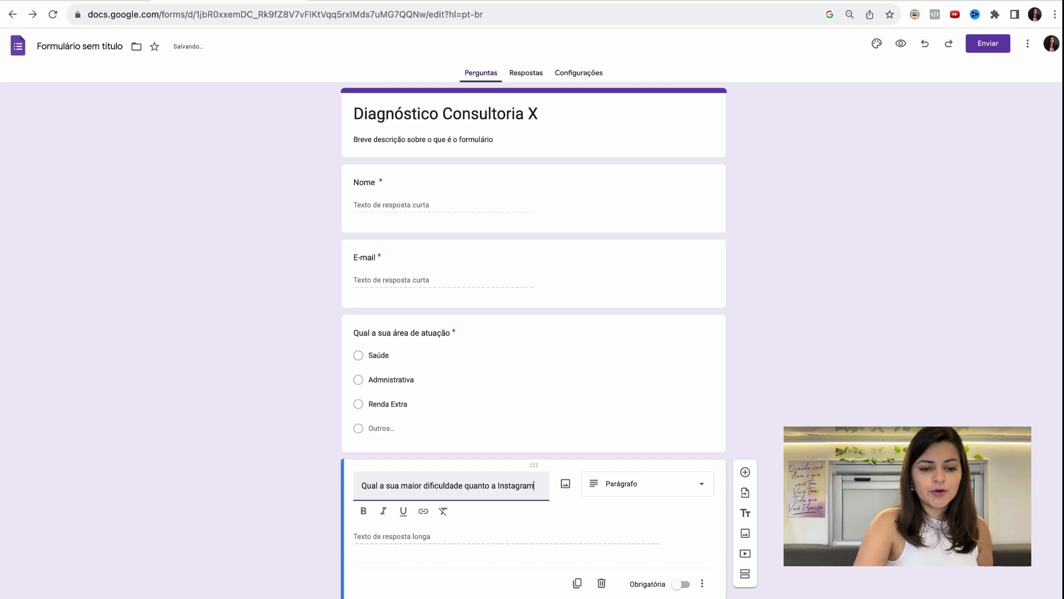
- Change the Instagram difficulty question to Caixas de seleção and name its first option "Postar os conteúdos"
{"action": "left_click", "coordinate": [663, 493]}
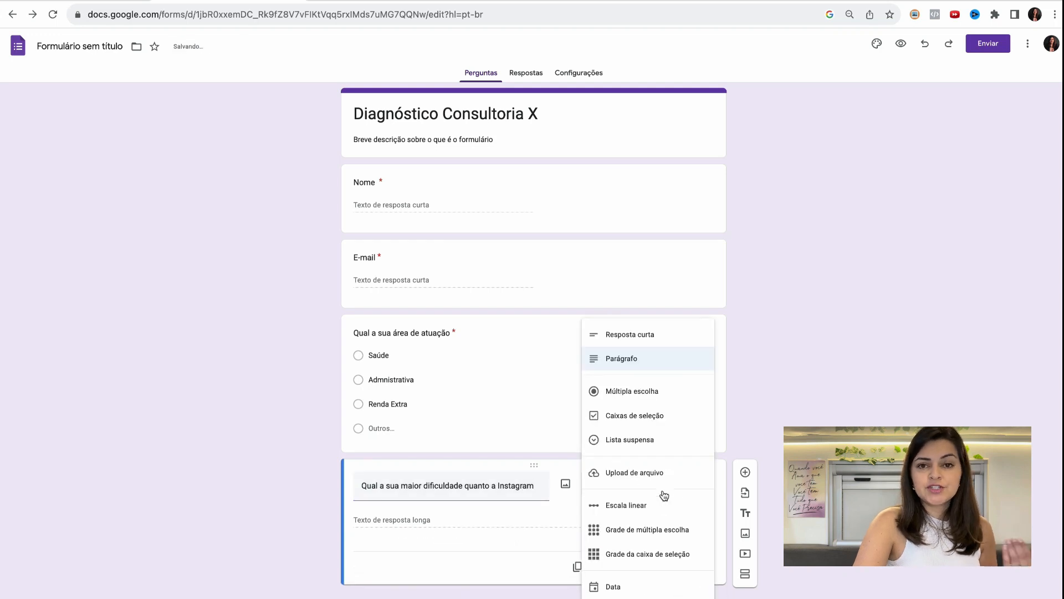
{"action": "left_click", "coordinate": [643, 416]}
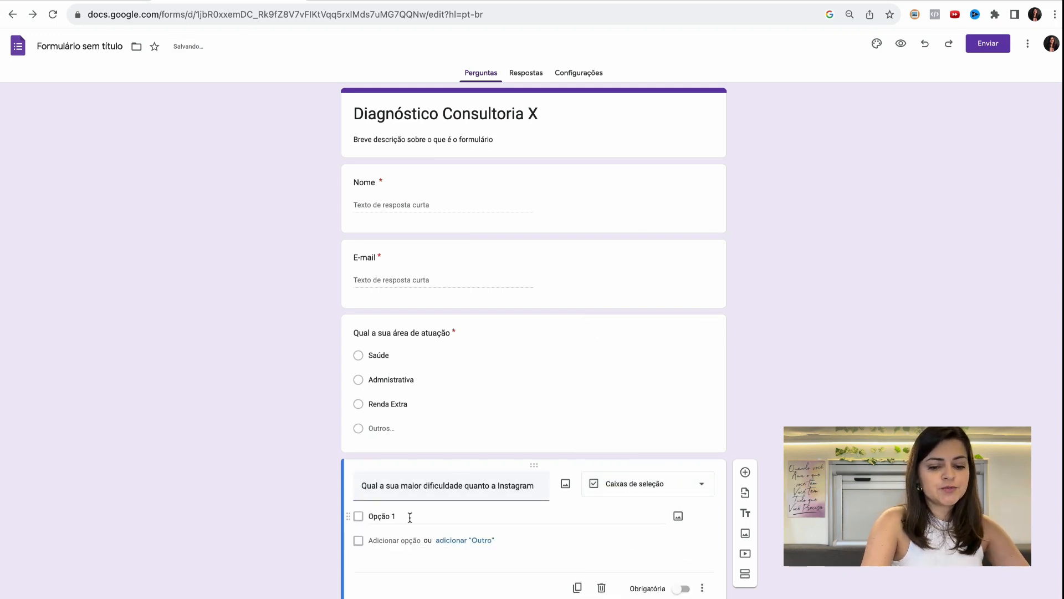
{"action": "left_click", "coordinate": [410, 517]}
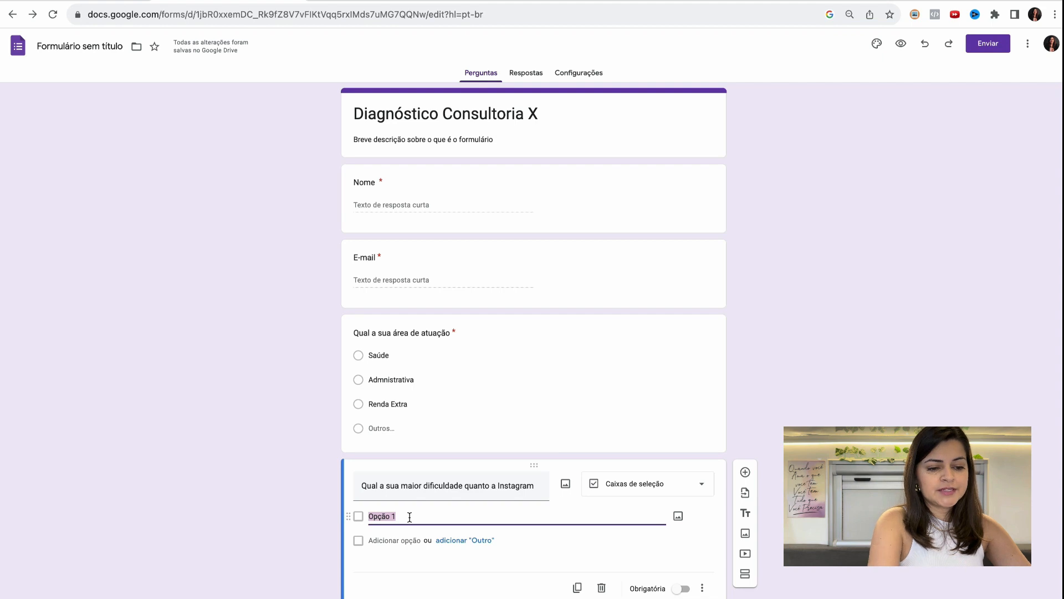
{"action": "type", "text": "Postar"}
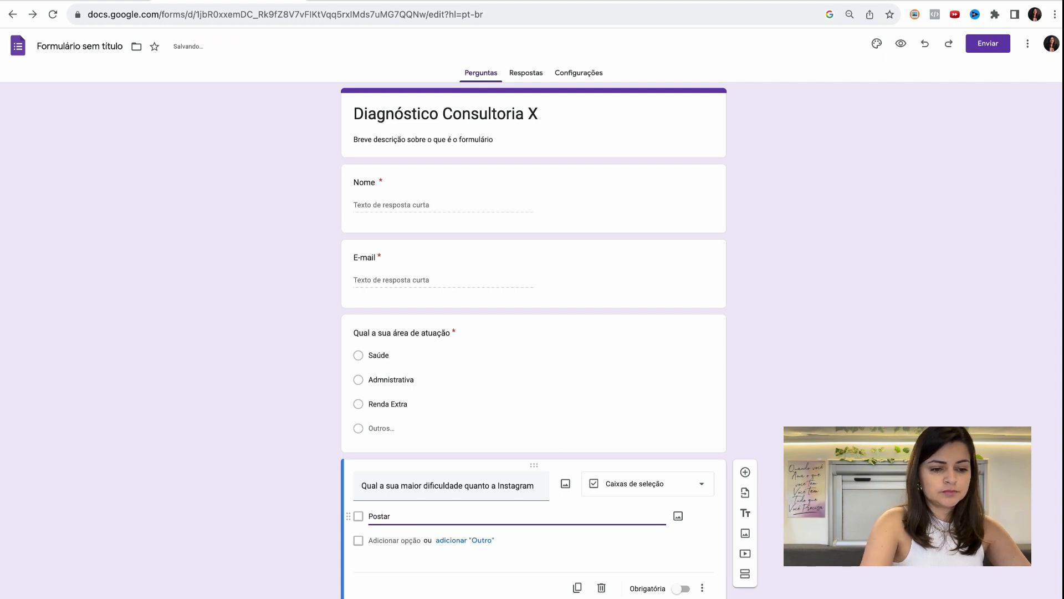
{"action": "type", "text": " s"}
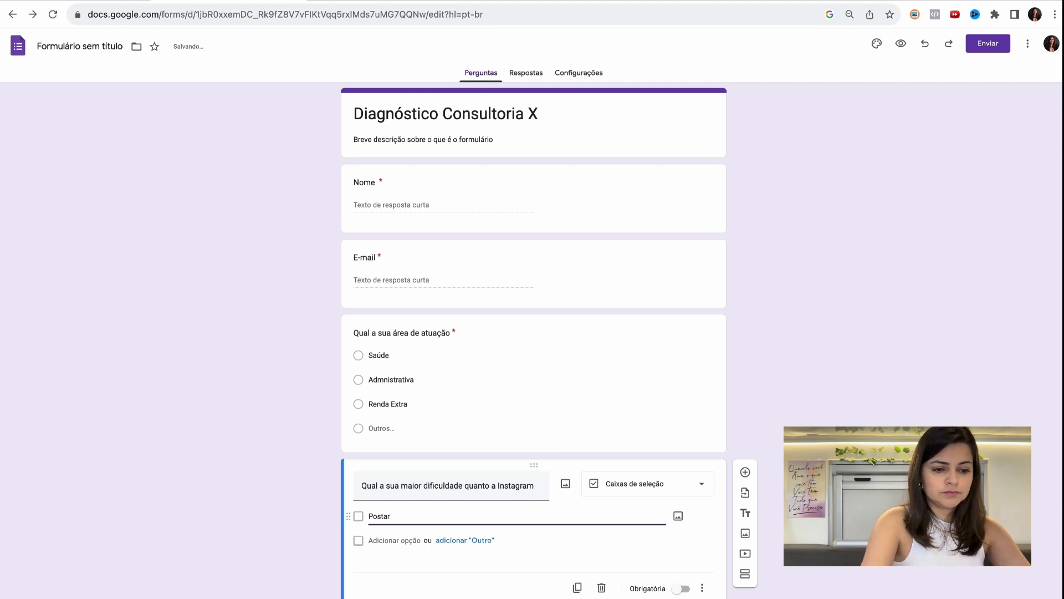
{"action": "type", "text": " os conteúdos"}
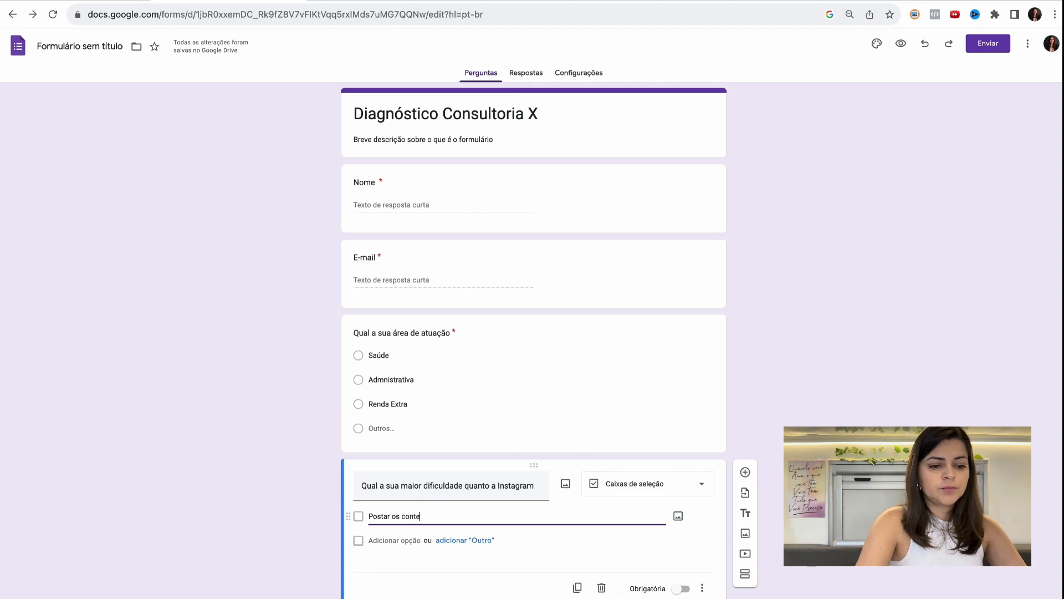
- Add the options "Ter ideias de conteúdo" and "Não tenho tempo" to the Instagram difficulty question
{"action": "left_click", "coordinate": [387, 534]}
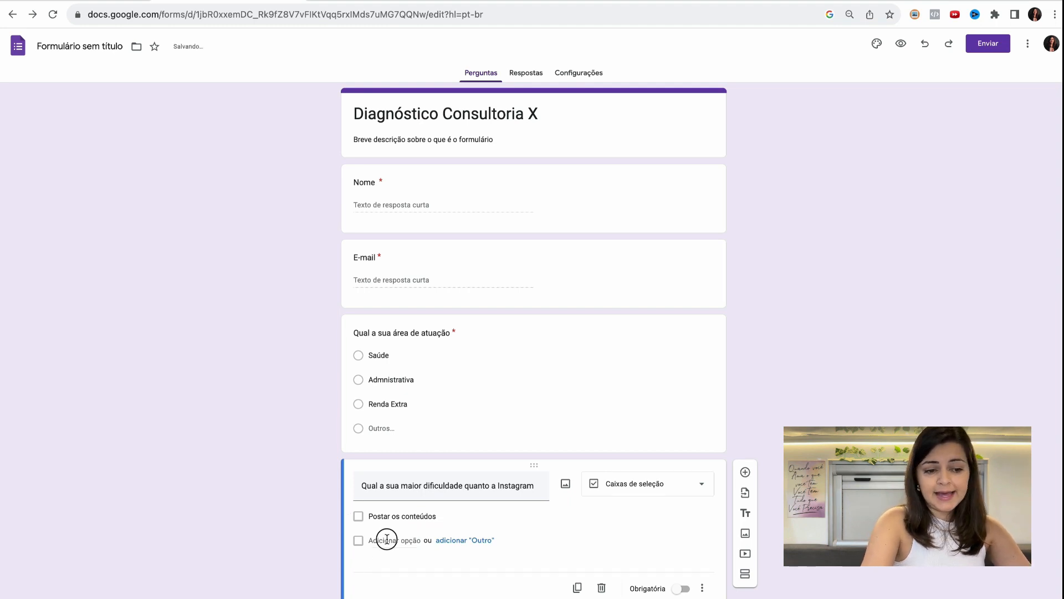
{"action": "type", "text": "Ter ideias de conteúdo"}
{"action": "left_click", "coordinate": [383, 564]}
{"action": "type", "text": "Não te"}
{"action": "type", "text": "o tem"}
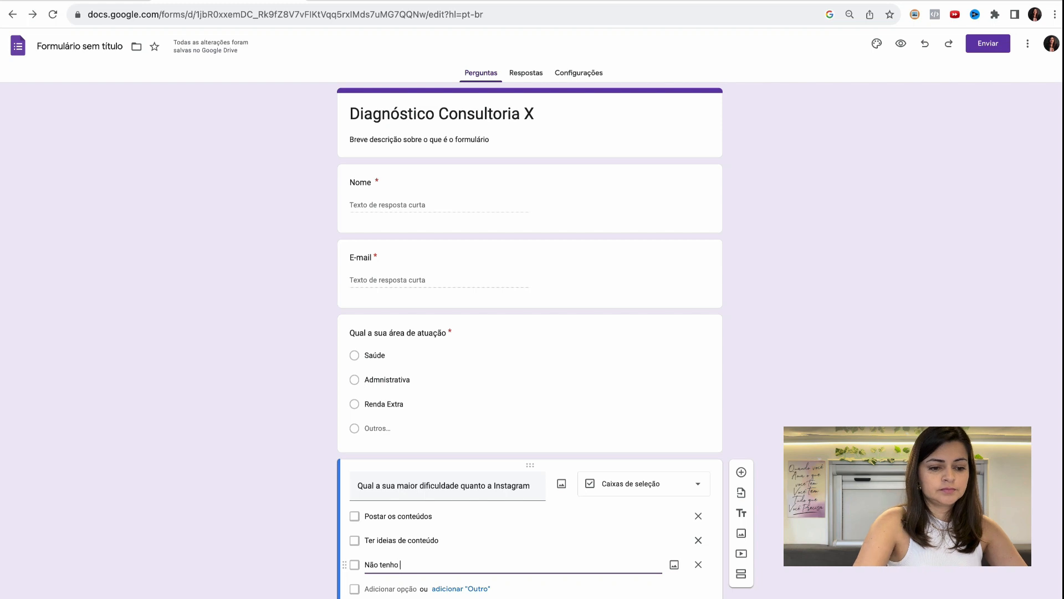
- Add a fourth option, "Não sei por onde começar", to the Instagram difficulty question
{"action": "key", "text": "Return"}
{"action": "type", "text": "não se"}
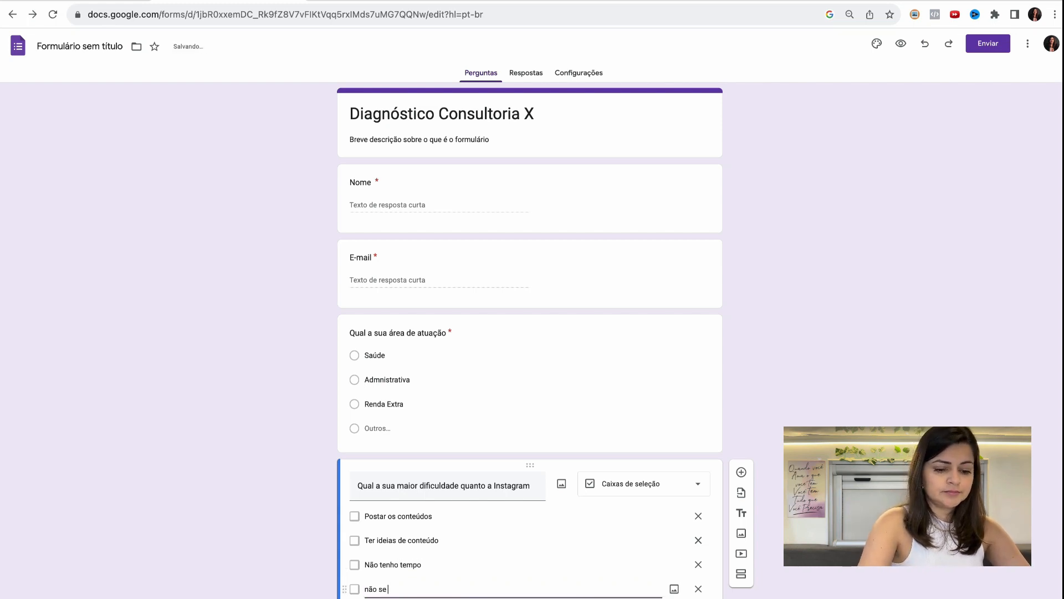
{"action": "key", "text": "BackSpace"}
{"action": "key", "text": "BackSpace"}
{"action": "key", "text": "BackSpace"}
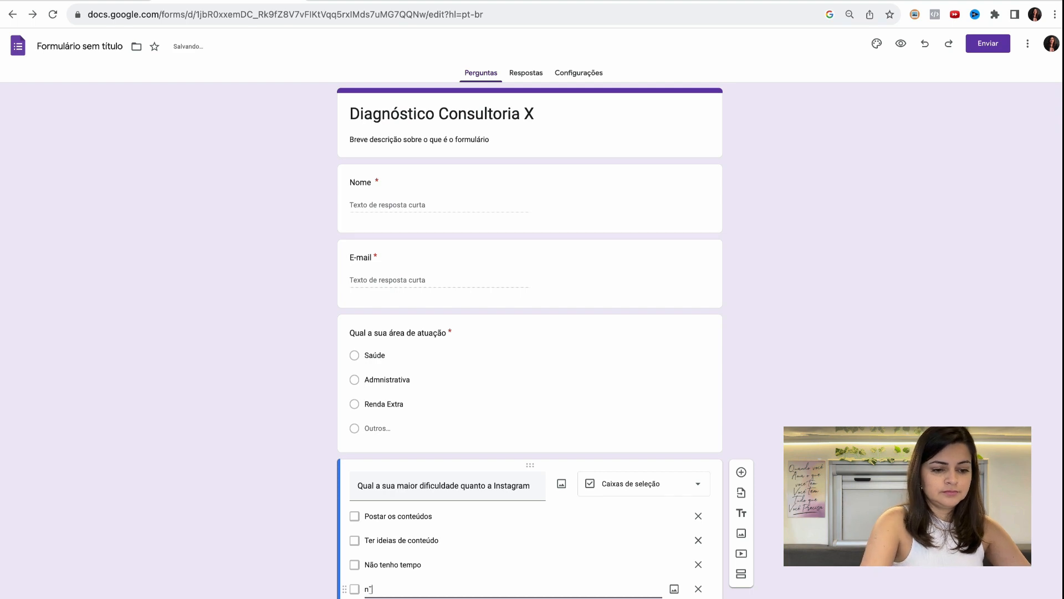
{"action": "type", "text": "Não se"}
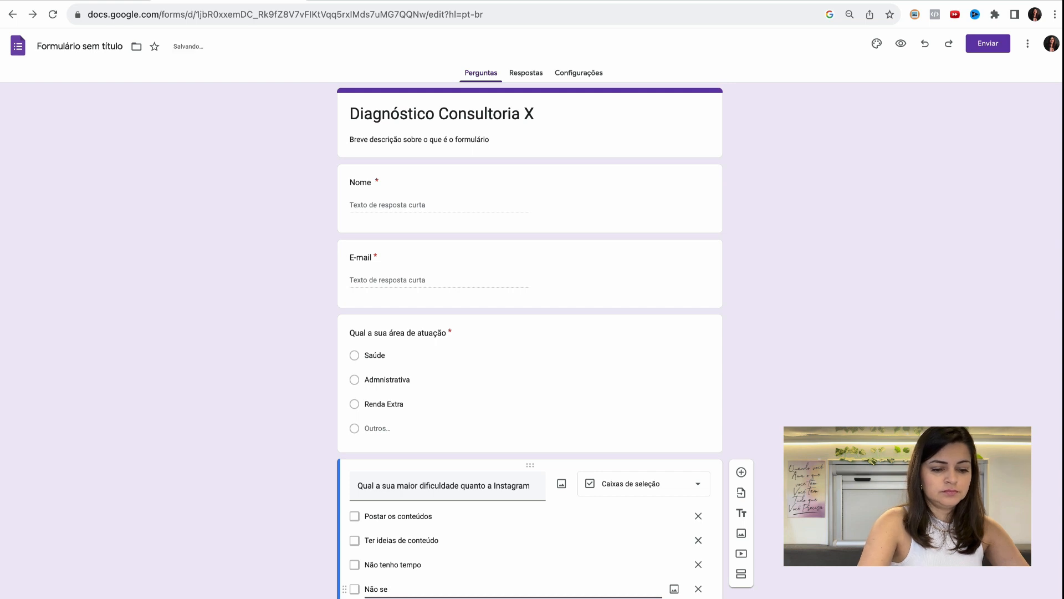
{"action": "type", "text": "i por"}
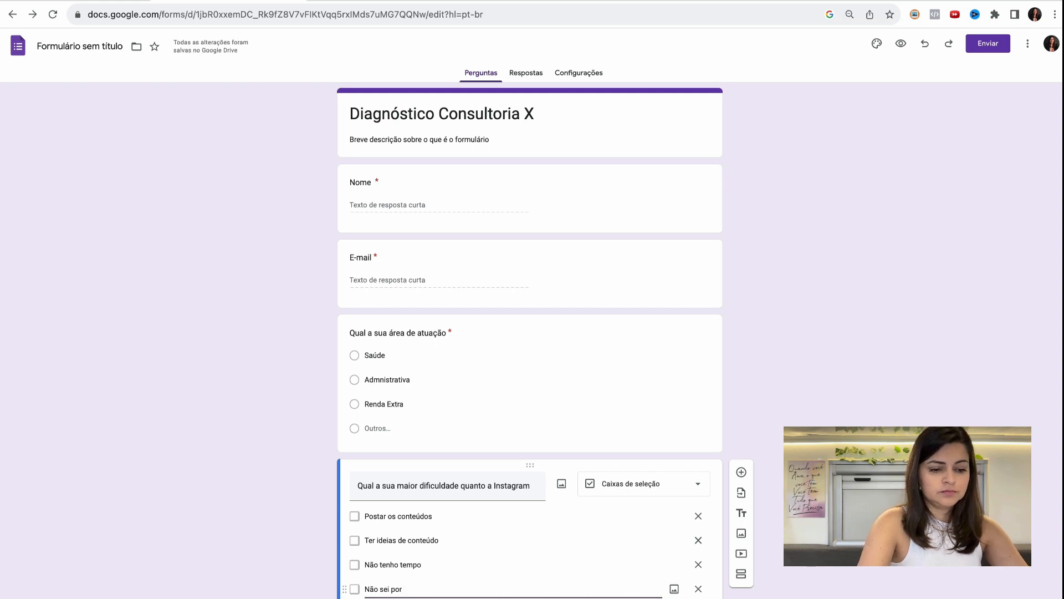
{"action": "type", "text": "o onde começar"}
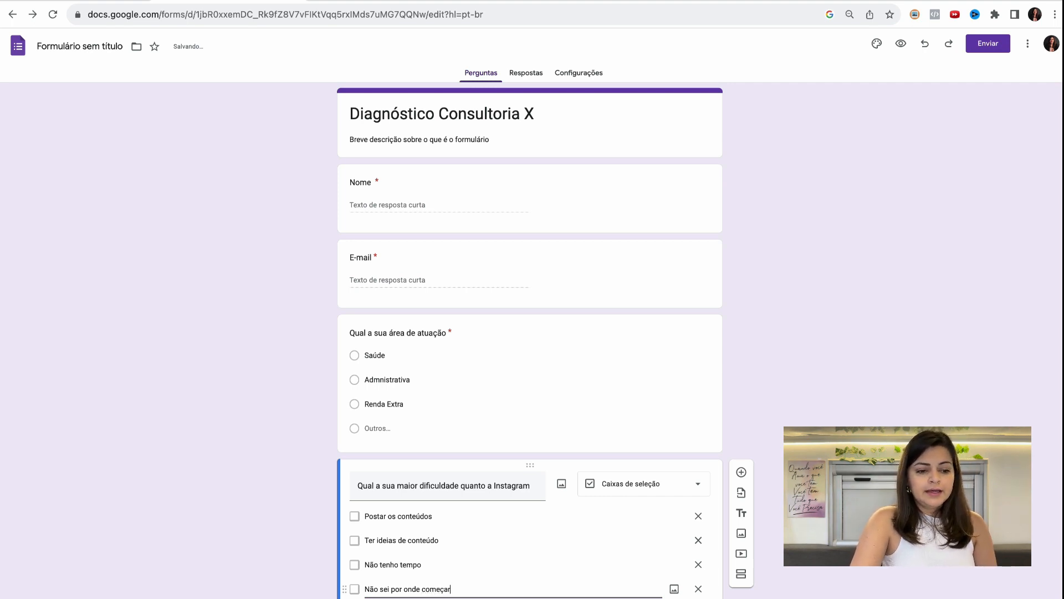
{"action": "scroll", "coordinate": [684, 439], "scroll_direction": "down", "scroll_amount": 2}
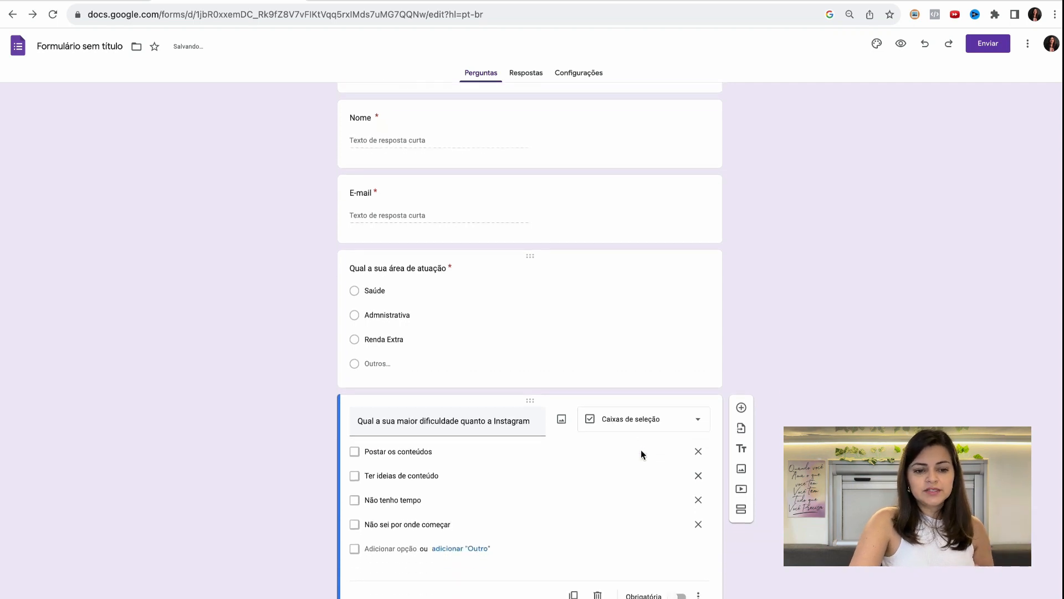
{"action": "scroll", "coordinate": [711, 353], "scroll_direction": "up", "scroll_amount": 2}
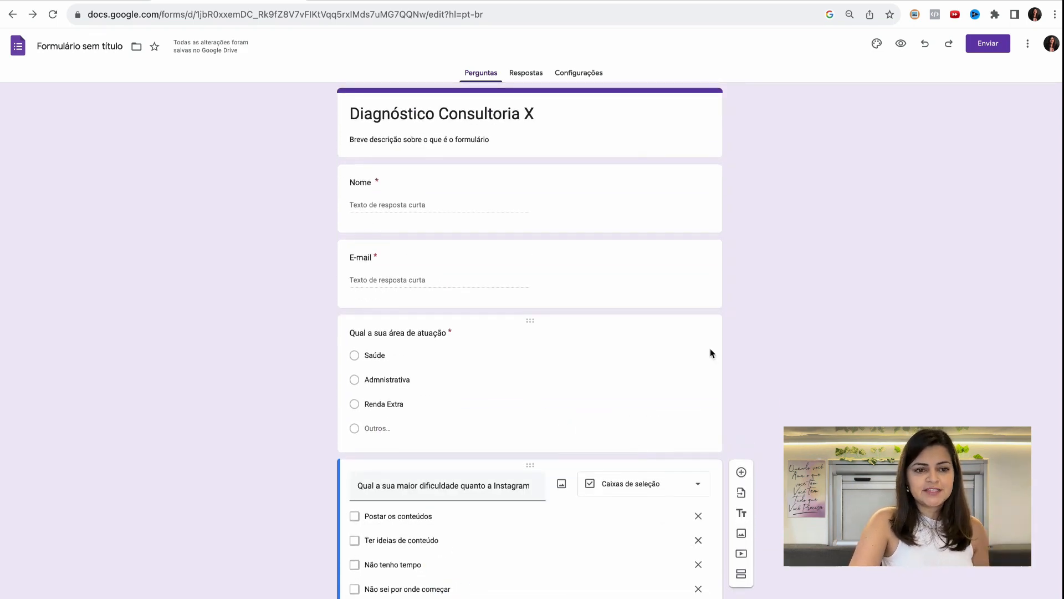
{"action": "scroll", "coordinate": [711, 353], "scroll_direction": "down", "scroll_amount": 2}
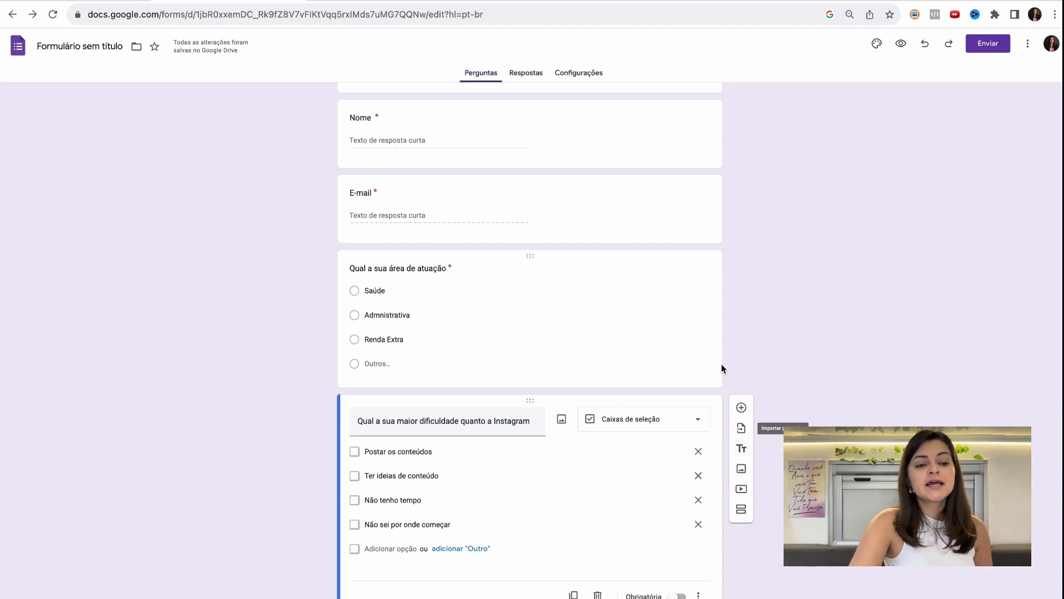
{"action": "scroll", "coordinate": [597, 202], "scroll_direction": "up", "scroll_amount": 2}
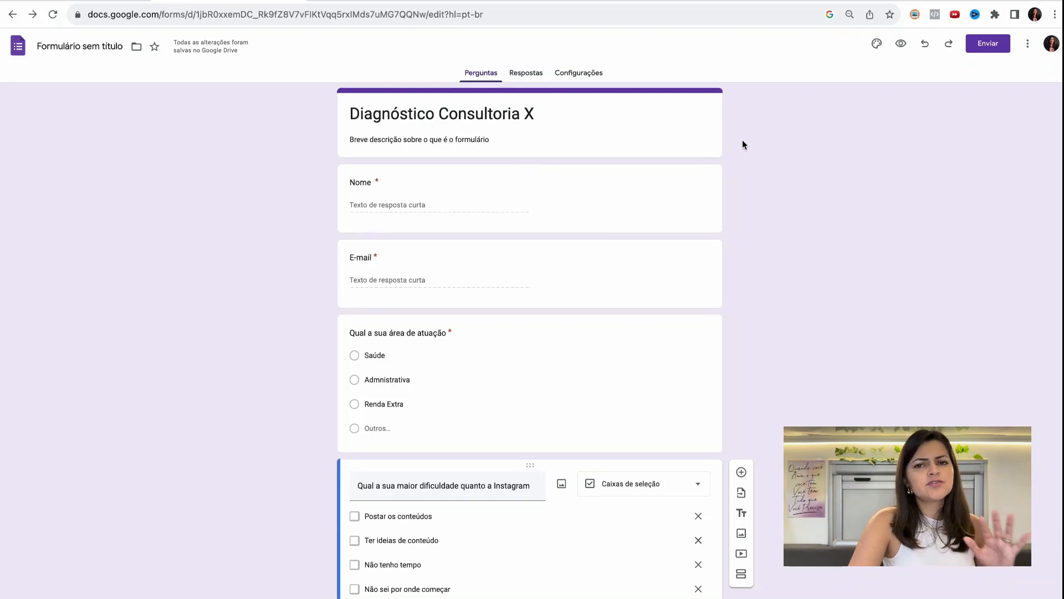
- Review the form's Apresentação settings, including the editor for the confirmation message, and save it without changes
{"action": "left_click", "coordinate": [576, 75]}
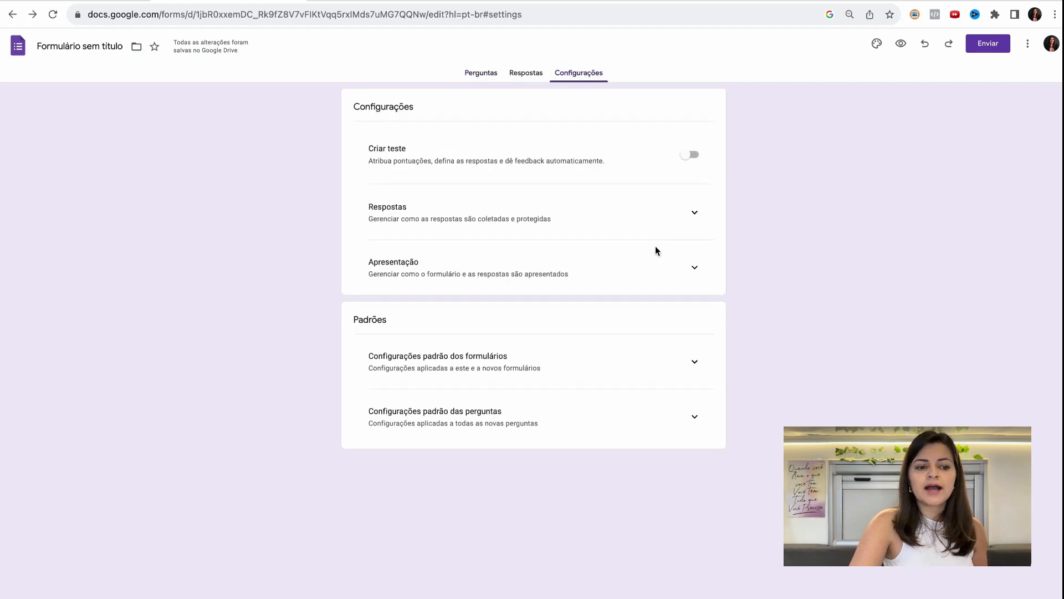
{"action": "left_click", "coordinate": [696, 270]}
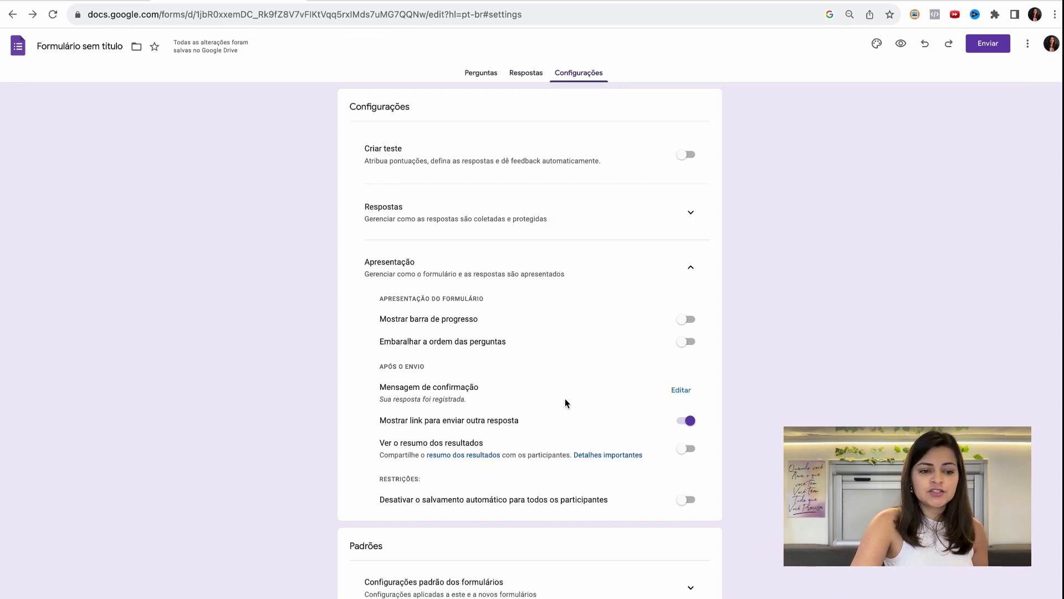
{"action": "left_click", "coordinate": [677, 392]}
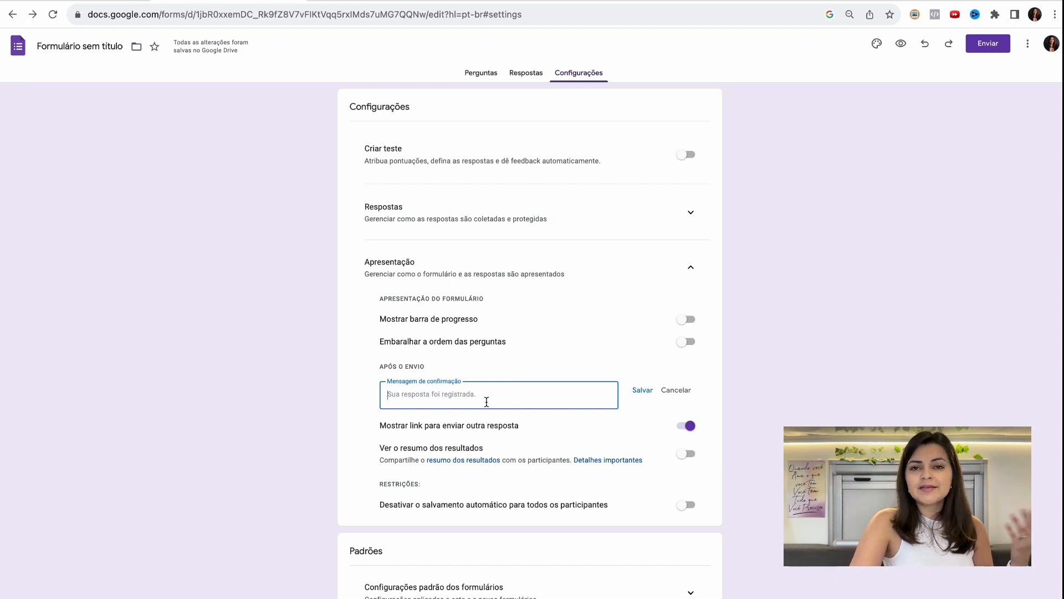
{"action": "left_click", "coordinate": [642, 391]}
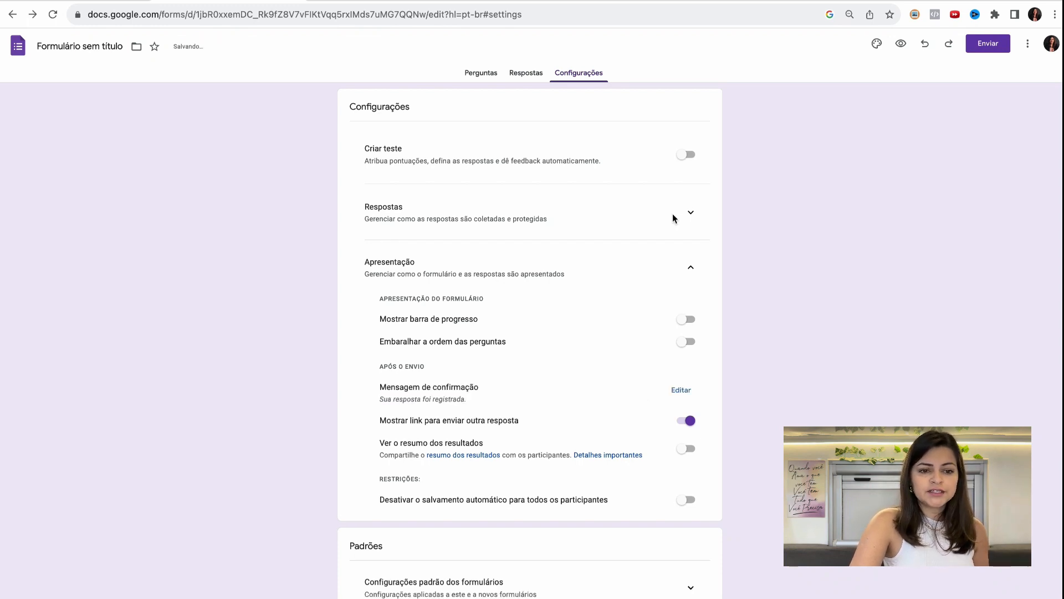
- Review the settings for collecting responses and the form's responses page, and return to the questions
{"action": "left_click", "coordinate": [693, 217]}
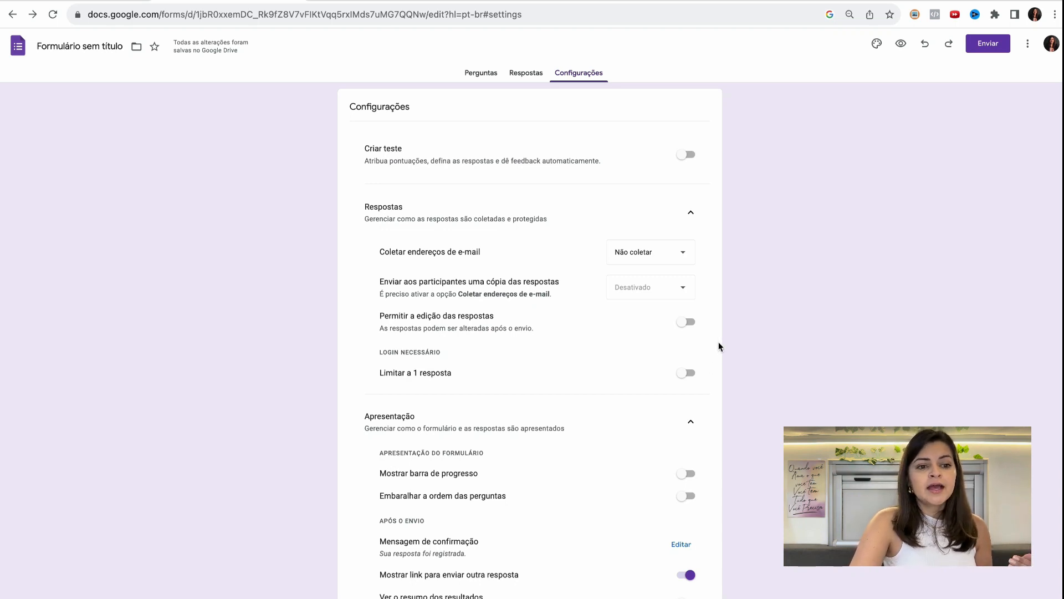
{"action": "left_click", "coordinate": [526, 77]}
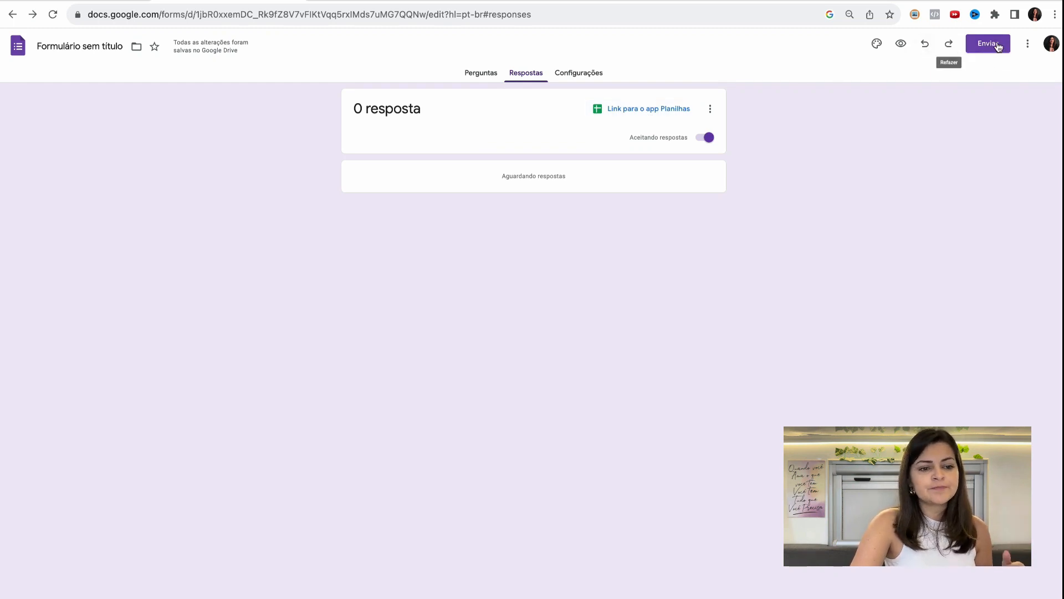
{"action": "left_click", "coordinate": [481, 78]}
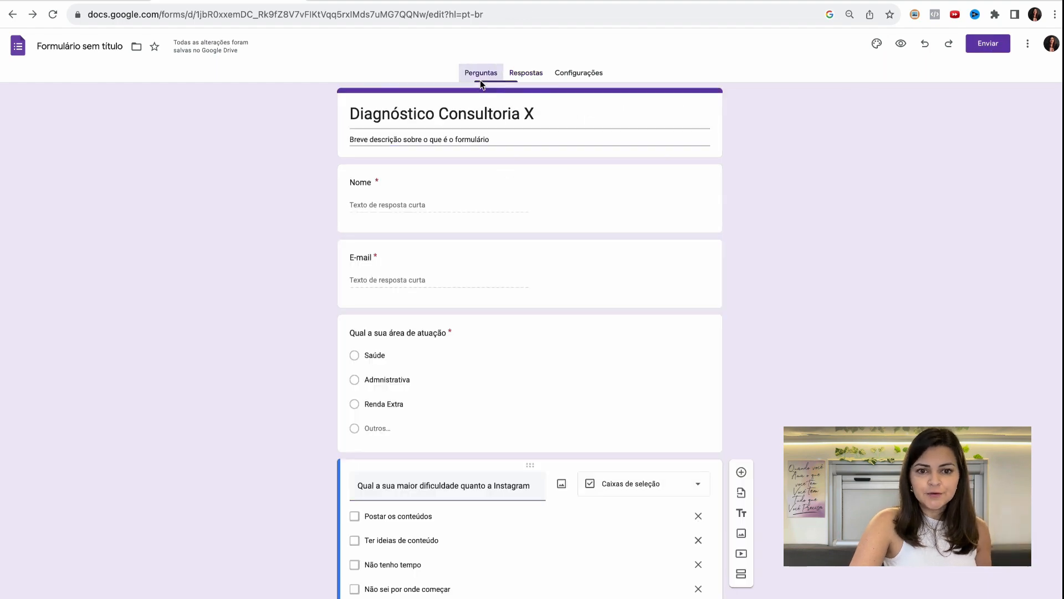
- Customise the form's theme with the purple frost-crystal header image from Trabalho e escola and the light purple colour
{"action": "left_click", "coordinate": [878, 46]}
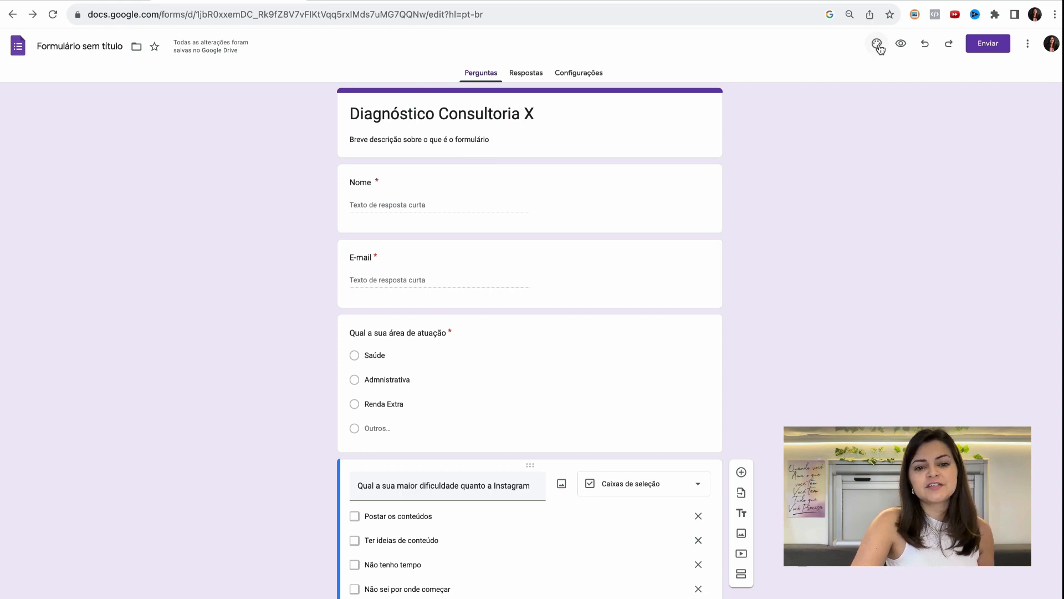
{"action": "left_click", "coordinate": [880, 45]}
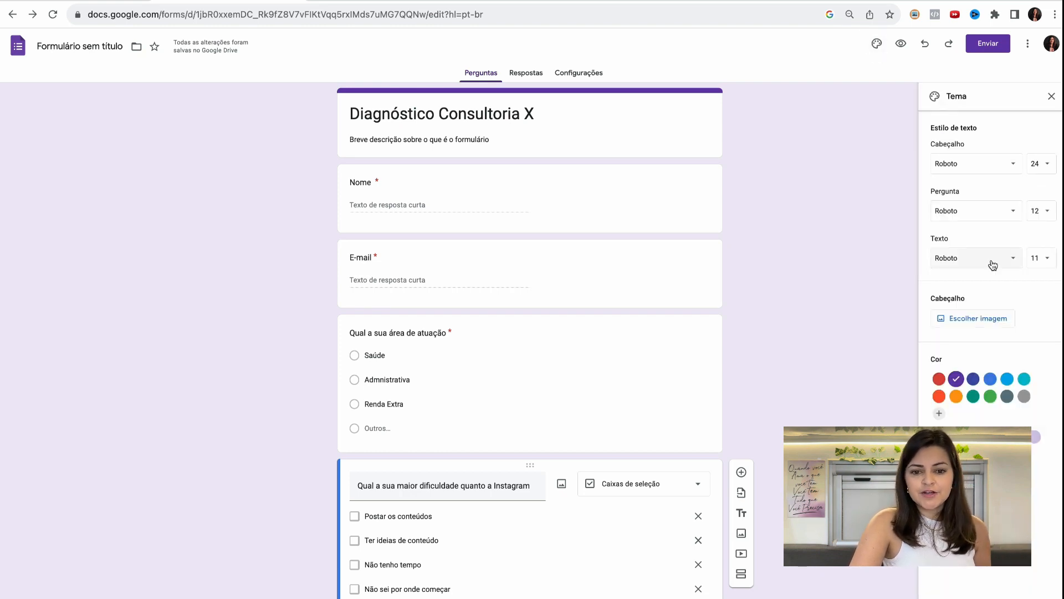
{"action": "left_click", "coordinate": [975, 318]}
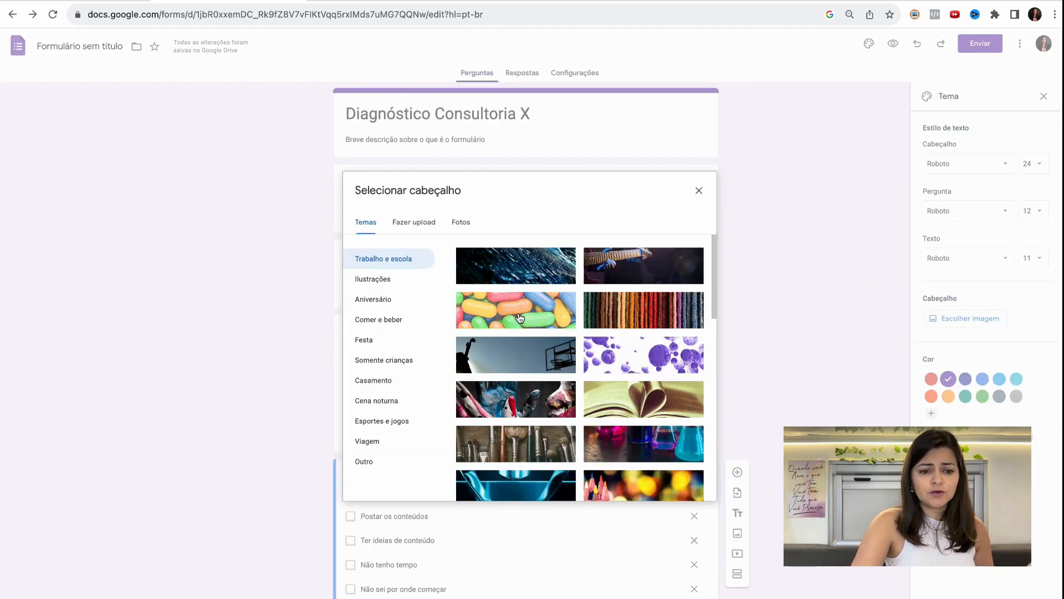
{"action": "scroll", "coordinate": [575, 367], "scroll_direction": "down", "scroll_amount": 2}
{"action": "scroll", "coordinate": [574, 367], "scroll_direction": "down", "scroll_amount": 4}
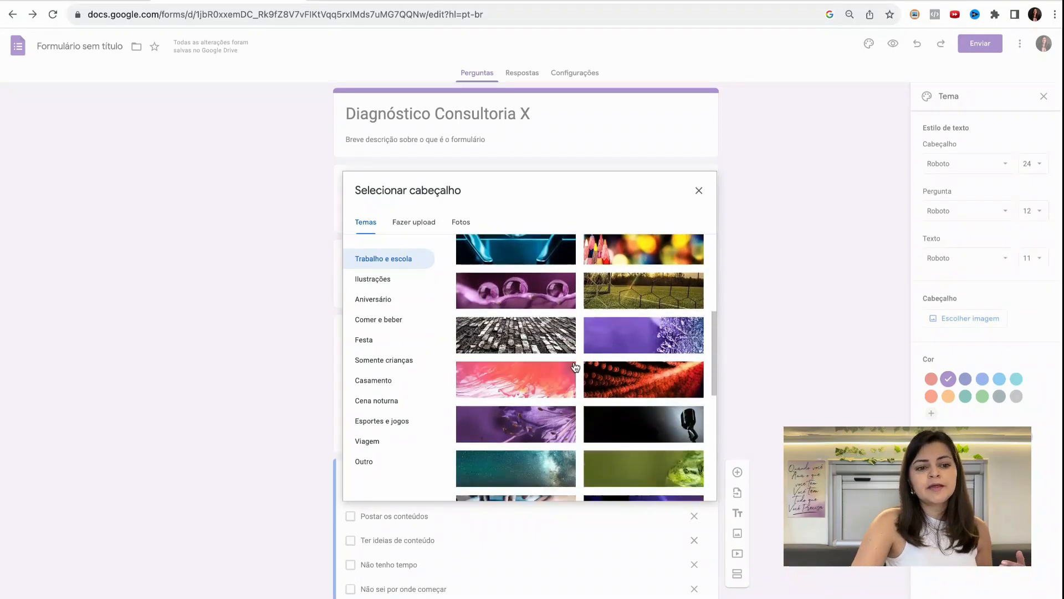
{"action": "left_click", "coordinate": [625, 341]}
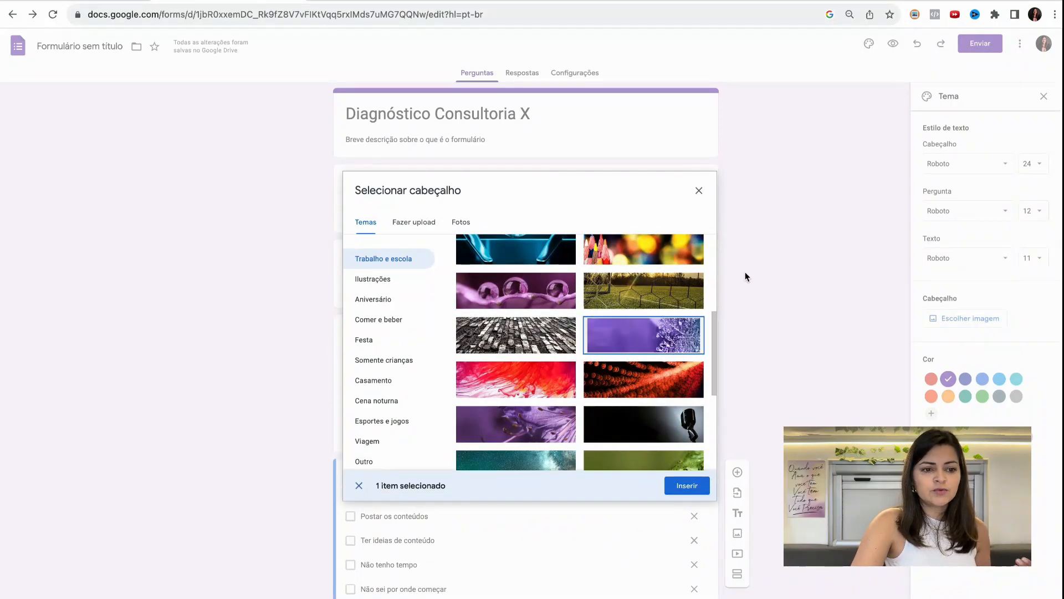
{"action": "left_click", "coordinate": [688, 485]}
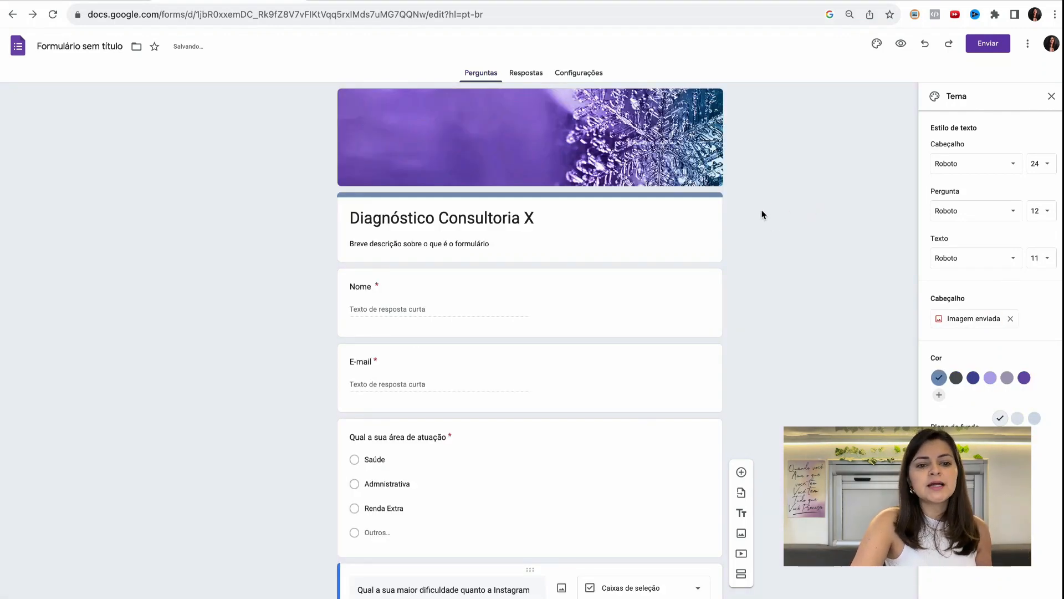
{"action": "left_click", "coordinate": [991, 382]}
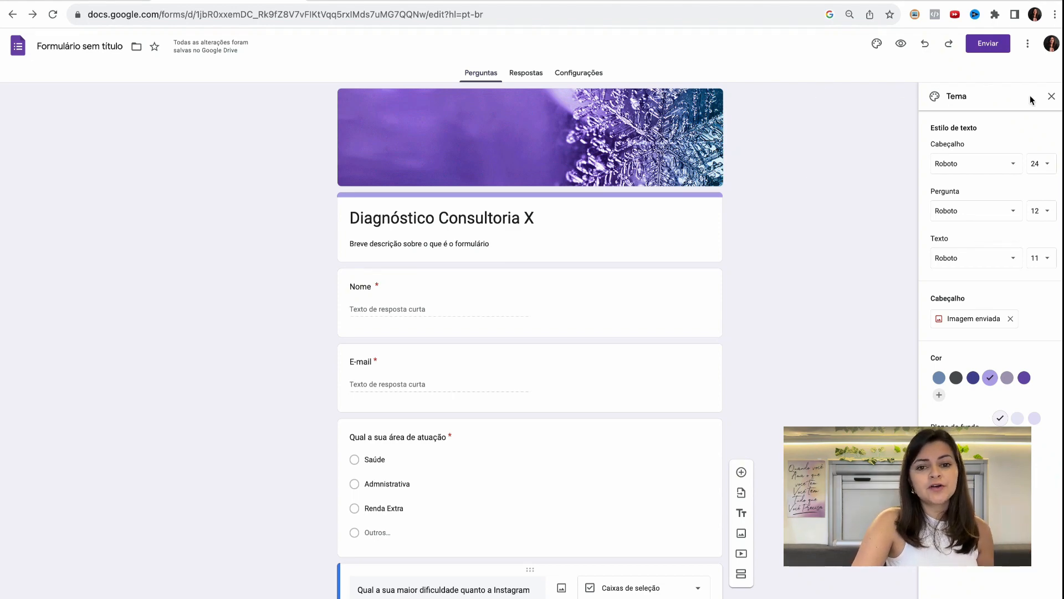
{"action": "left_click", "coordinate": [1052, 97]}
- Get the form's share link as a short URL and open it in a new browser tab
{"action": "left_click", "coordinate": [995, 53]}
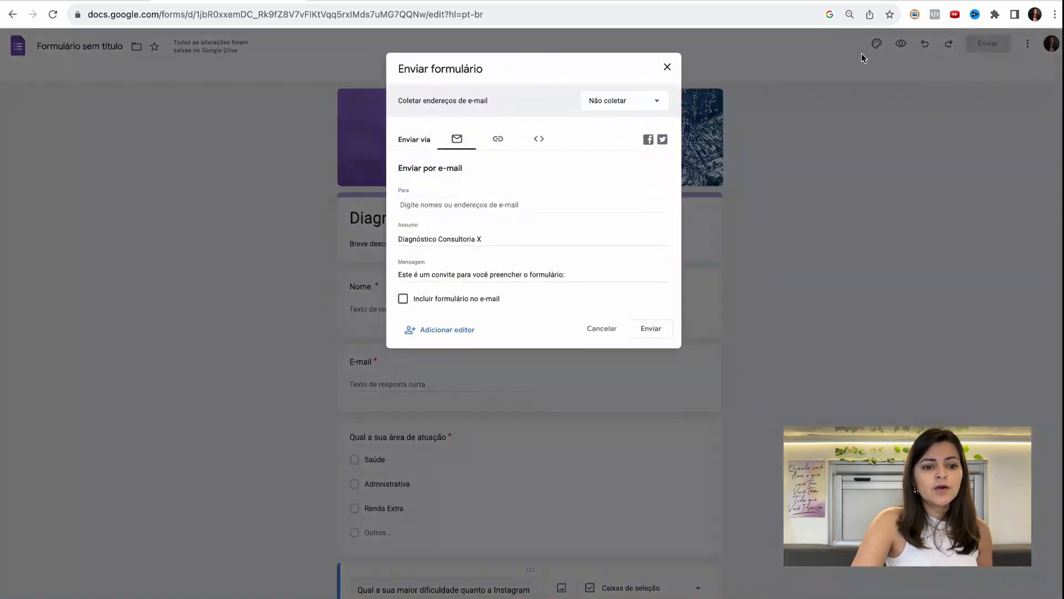
{"action": "left_click", "coordinate": [499, 141]}
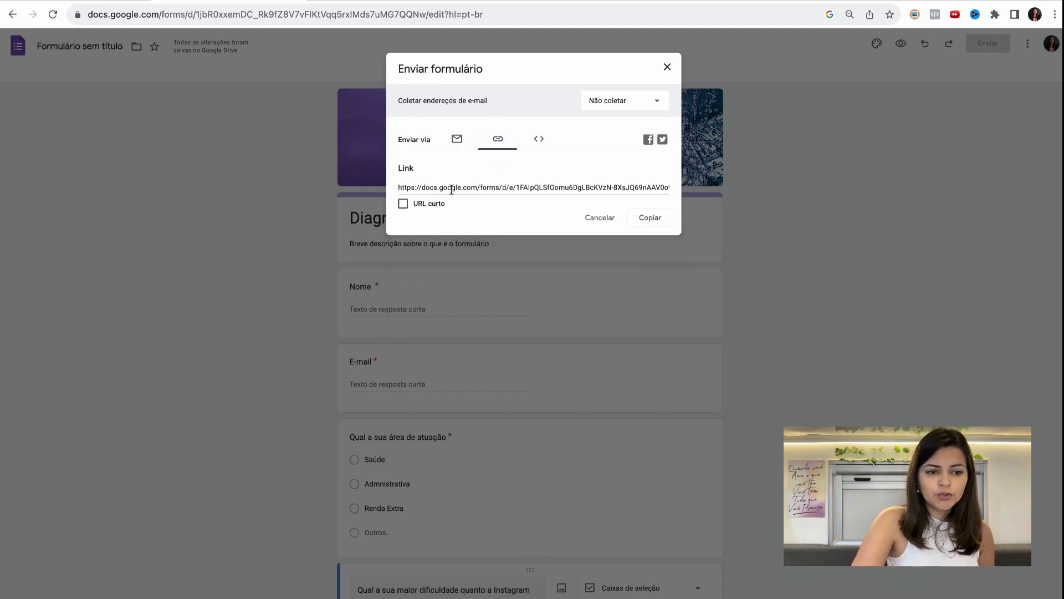
{"action": "left_click", "coordinate": [403, 204]}
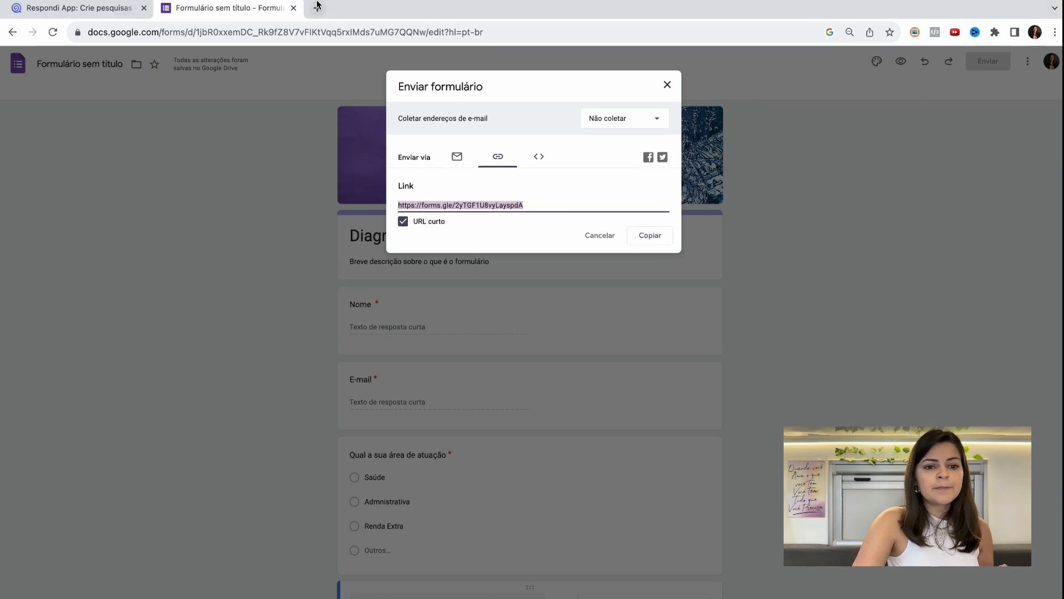
{"action": "left_click", "coordinate": [667, 67]}
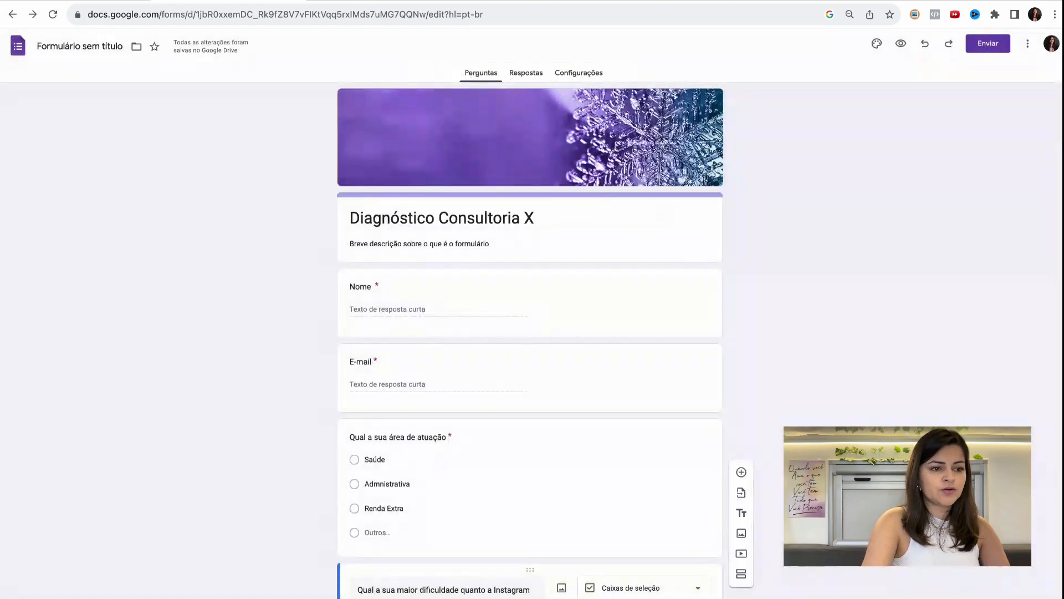
{"action": "key", "text": "super+t"}
{"action": "type", "text": "https://forms.gle/2yTGF1U8vyLayspdA"}
{"action": "key", "text": "Return"}
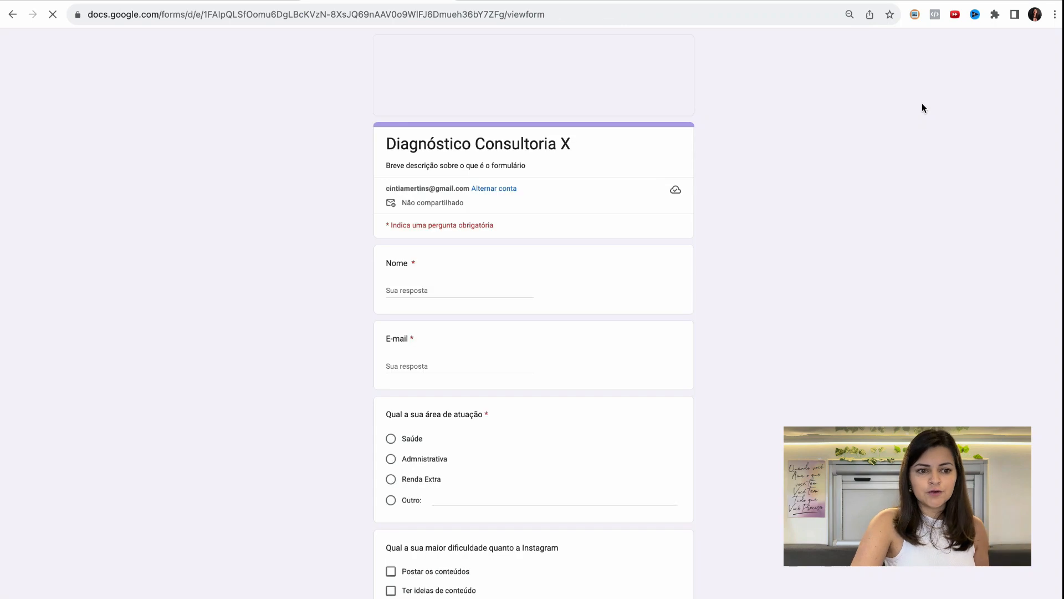
- Test the mandatory Nome and E-mail questions in the published form by leaving both answers empty
{"action": "scroll", "coordinate": [610, 243], "scroll_direction": "down", "scroll_amount": 2}
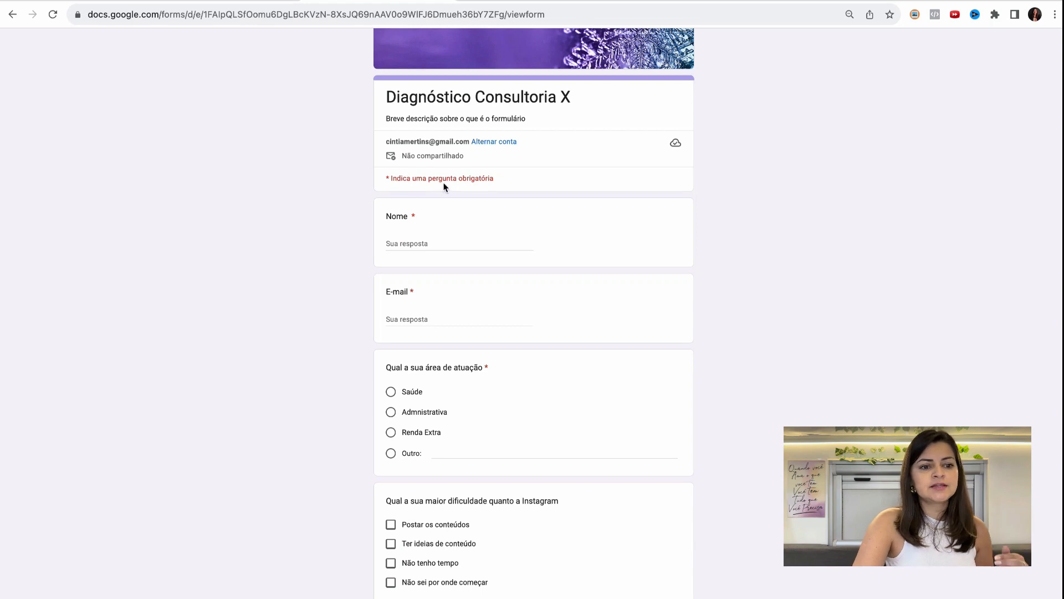
{"action": "scroll", "coordinate": [478, 190], "scroll_direction": "down", "scroll_amount": 2}
{"action": "left_click", "coordinate": [423, 196]}
{"action": "left_click", "coordinate": [430, 267]}
{"action": "scroll", "coordinate": [402, 323], "scroll_direction": "down", "scroll_amount": 1}
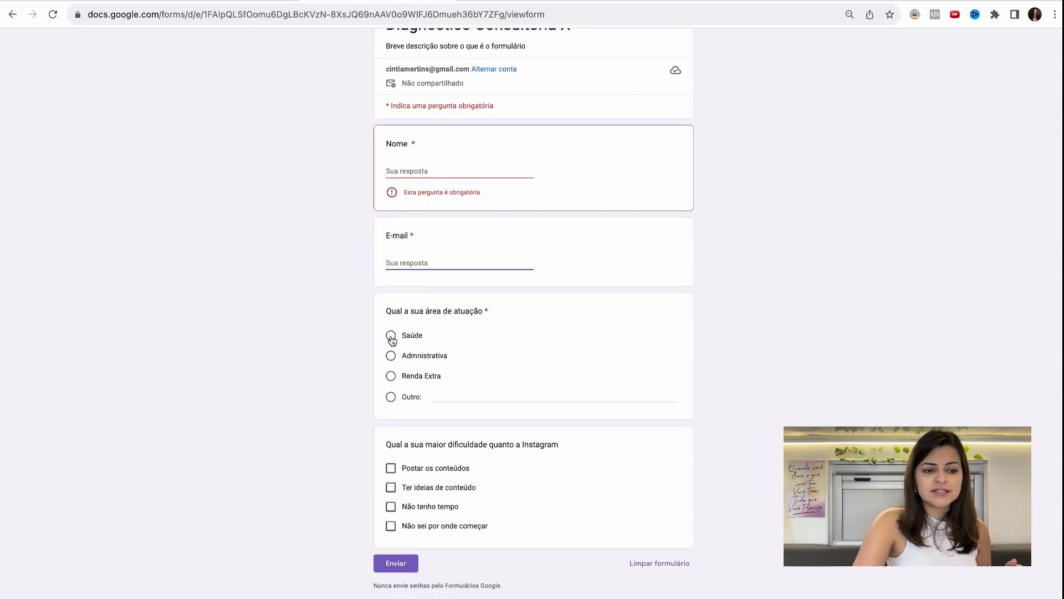
- Try the area-of-work choices in the published form and leave Renda Extra selected
{"action": "left_click", "coordinate": [392, 339]}
{"action": "left_click", "coordinate": [391, 351]}
{"action": "left_click", "coordinate": [391, 371]}
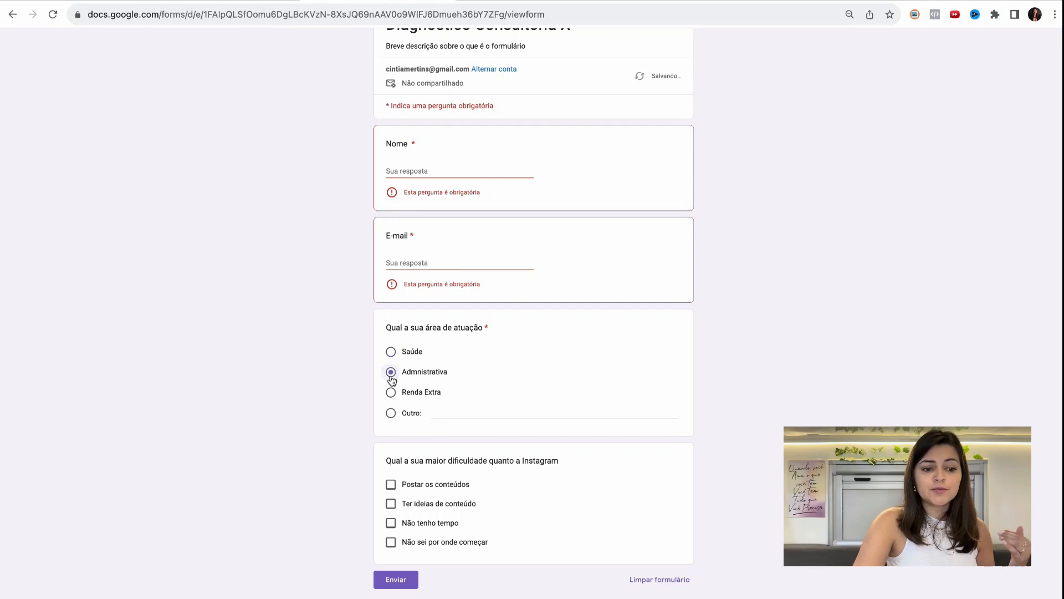
{"action": "left_click", "coordinate": [391, 394]}
{"action": "scroll", "coordinate": [521, 396], "scroll_direction": "down", "scroll_amount": 1}
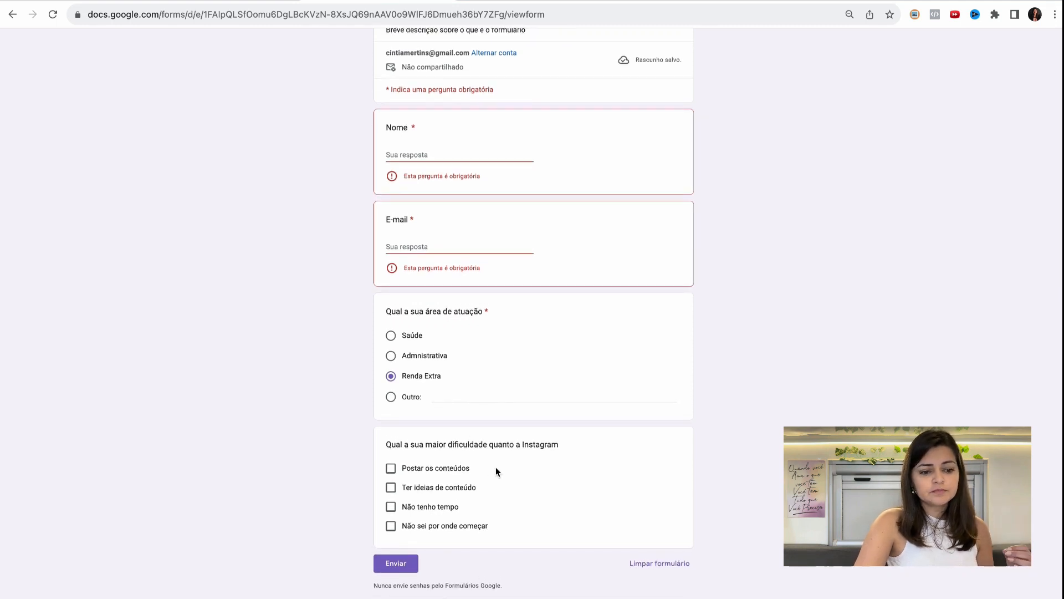
- Select "Postar os conteúdos", "Ter ideias de conteúdo" and "Não tenho tempo" as answers to the Instagram difficulty question
{"action": "left_click", "coordinate": [391, 469]}
{"action": "left_click", "coordinate": [391, 488]}
{"action": "left_click", "coordinate": [391, 507]}
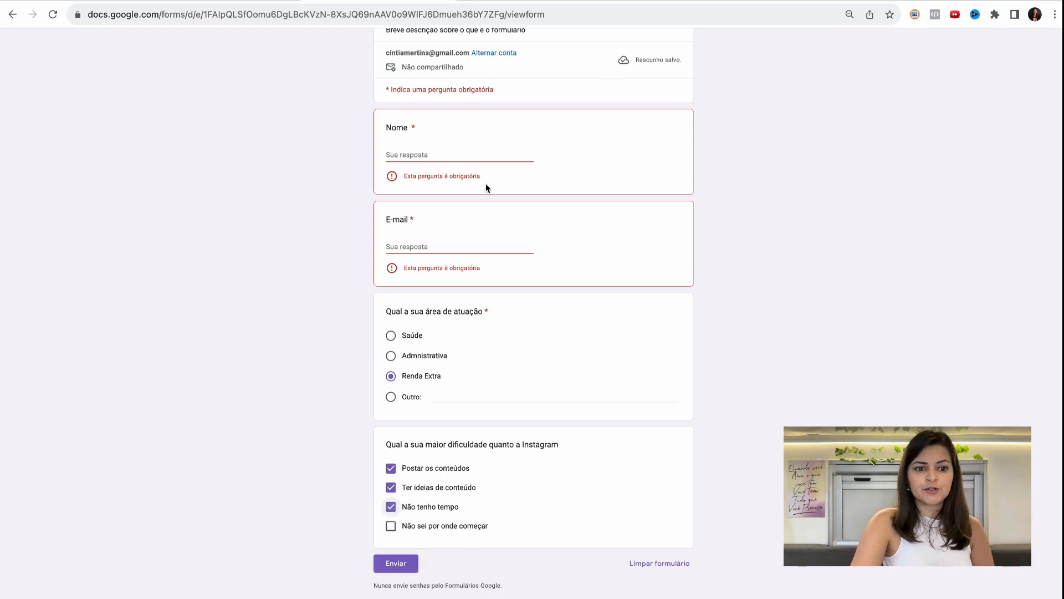
{"action": "scroll", "coordinate": [810, 150], "scroll_direction": "up", "scroll_amount": 3}
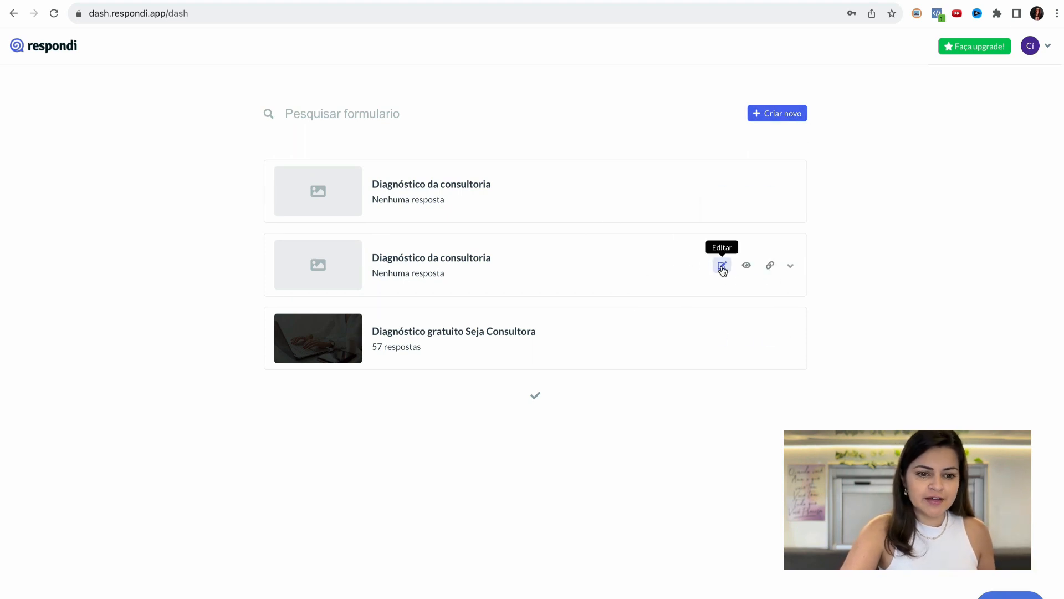
- In Respondi, add a new field to the "Diagnóstico da consultoria" form and move it above the thank-you screen
{"action": "left_click", "coordinate": [650, 217]}
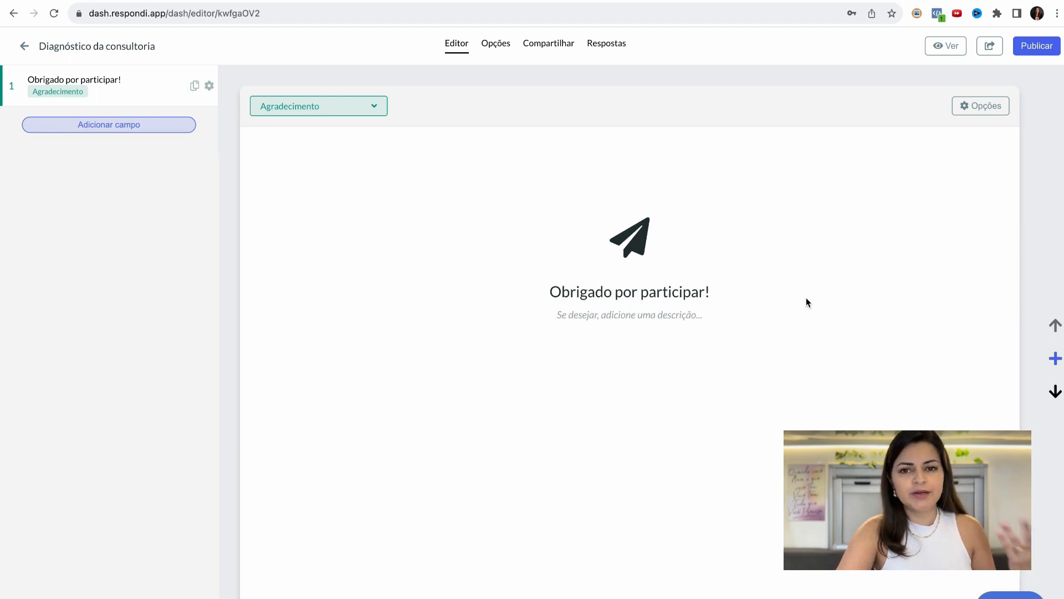
{"action": "left_click", "coordinate": [1056, 361]}
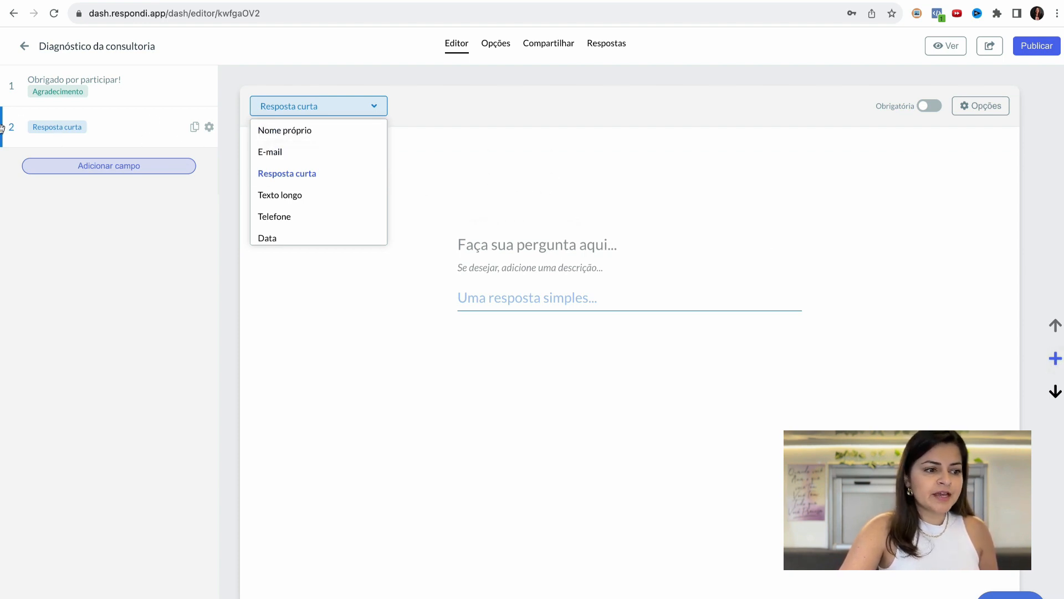
{"action": "left_click_drag", "start_coordinate": [14, 126], "coordinate": [11, 85]}
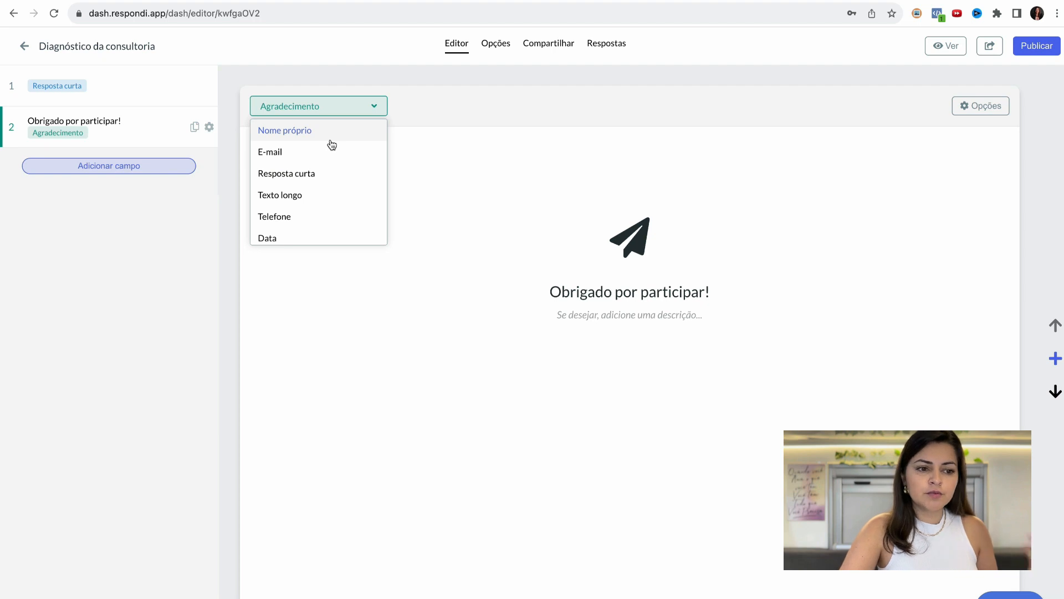
- Examine the field types that Respondi offers for a form question
{"action": "scroll", "coordinate": [323, 205], "scroll_direction": "down", "scroll_amount": 2}
{"action": "scroll", "coordinate": [323, 208], "scroll_direction": "down", "scroll_amount": 3}
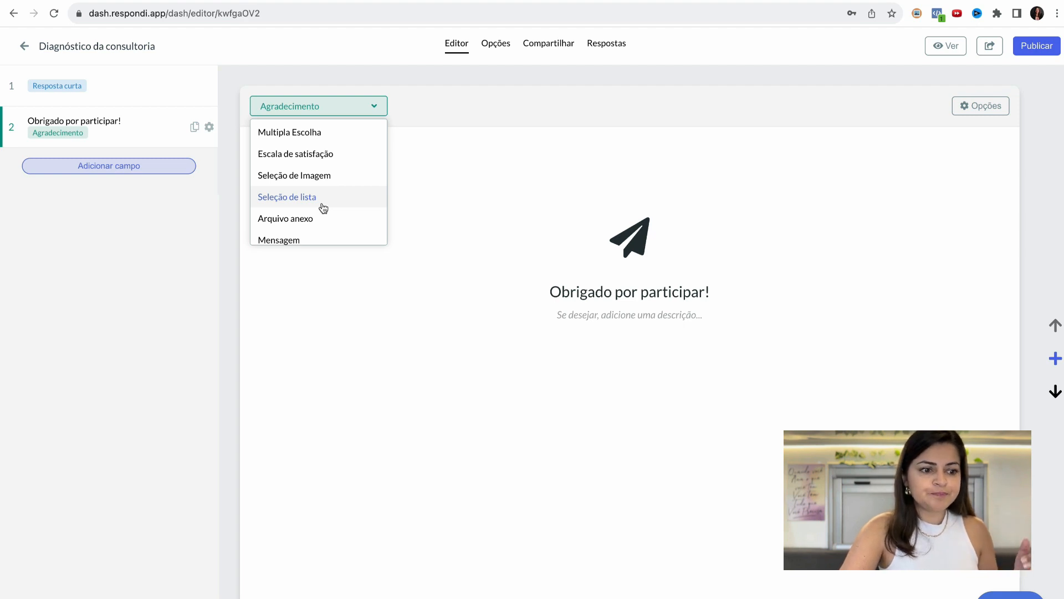
{"action": "scroll", "coordinate": [324, 210], "scroll_direction": "up", "scroll_amount": 4}
{"action": "scroll", "coordinate": [325, 212], "scroll_direction": "down", "scroll_amount": 2}
{"action": "scroll", "coordinate": [327, 200], "scroll_direction": "down", "scroll_amount": 1}
{"action": "scroll", "coordinate": [349, 137], "scroll_direction": "up", "scroll_amount": 1}
{"action": "scroll", "coordinate": [338, 166], "scroll_direction": "up", "scroll_amount": 3}
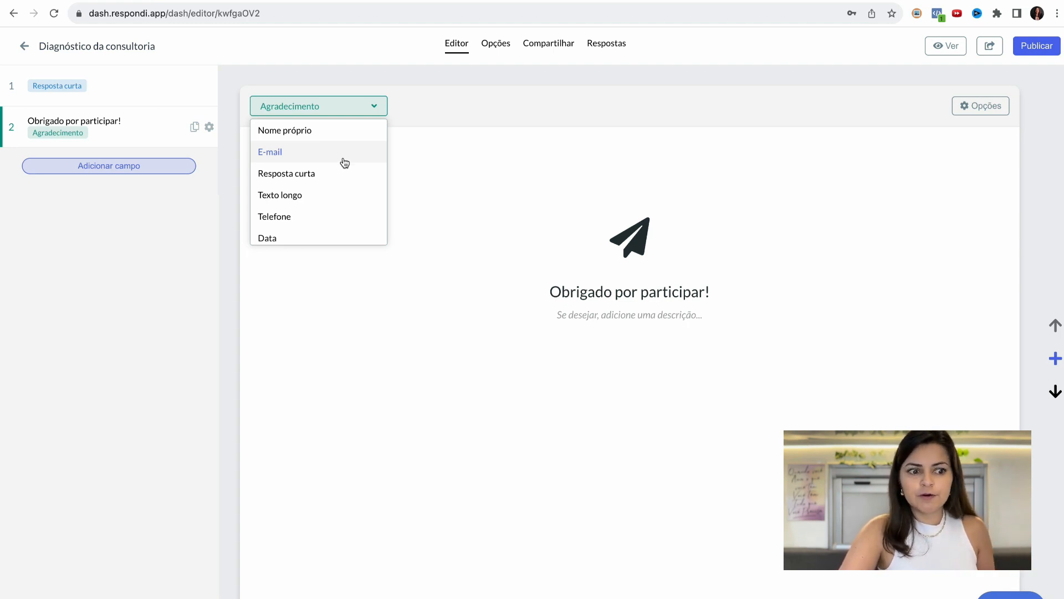
- Change the type of the "Obrigado por participar!" field to Nome próprio and then to Resposta curta
{"action": "left_click", "coordinate": [341, 131]}
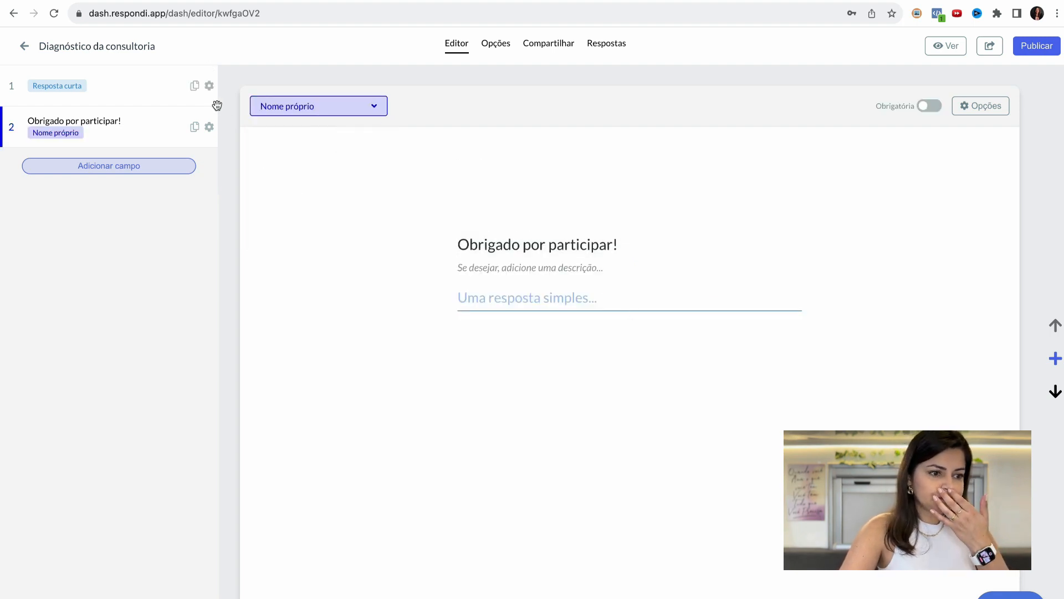
{"action": "left_click", "coordinate": [365, 106]}
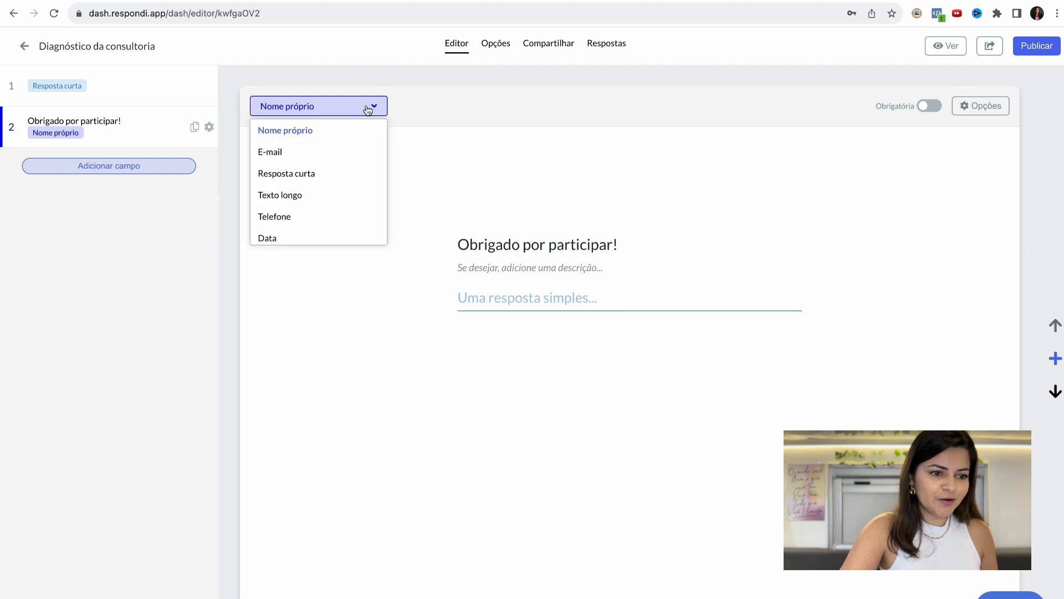
{"action": "scroll", "coordinate": [311, 173], "scroll_direction": "down", "scroll_amount": 1}
{"action": "left_click", "coordinate": [312, 145]}
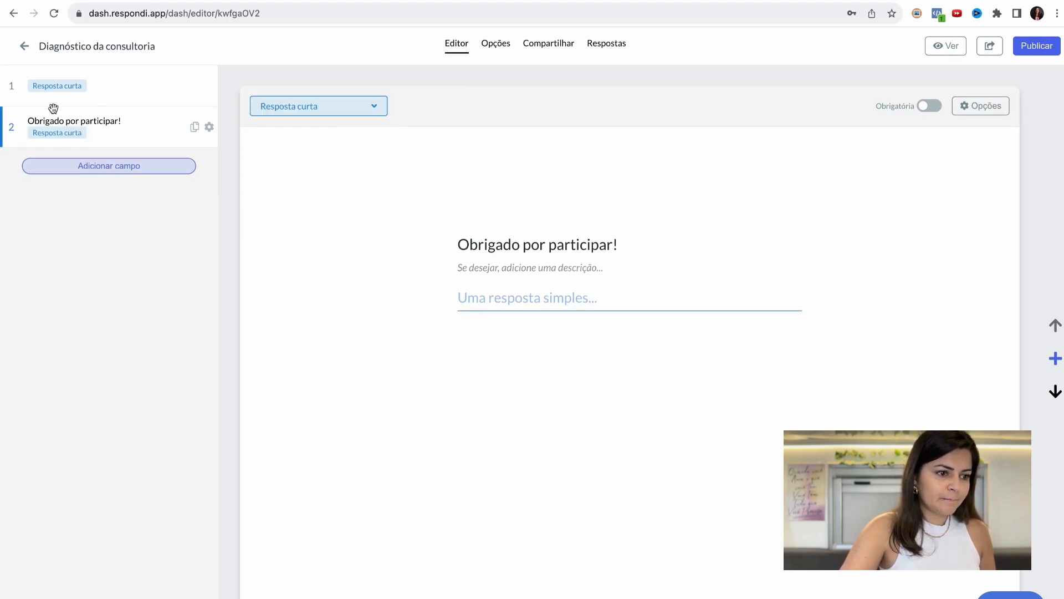
- Change the first field's type to Nome próprio and title its question "Nome completo"
{"action": "left_click", "coordinate": [78, 88]}
{"action": "left_click", "coordinate": [375, 106]}
{"action": "left_click", "coordinate": [333, 132]}
{"action": "type", "text": "Noe"}
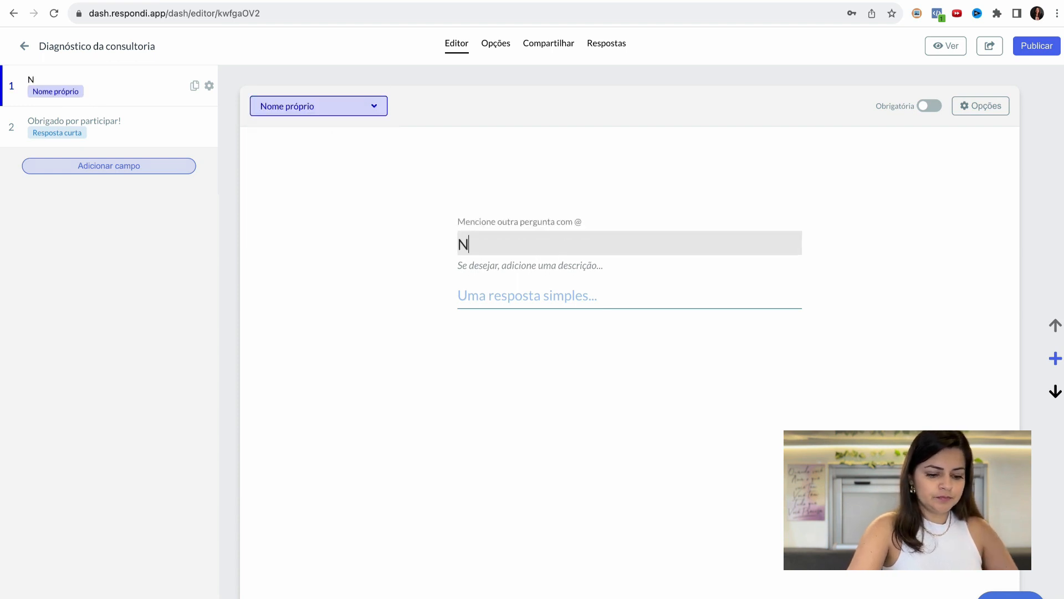
{"action": "key", "text": "BackSpace"}
{"action": "type", "text": "me comp"}
{"action": "key", "text": "BackSpace"}
{"action": "type", "text": "mpleto"}
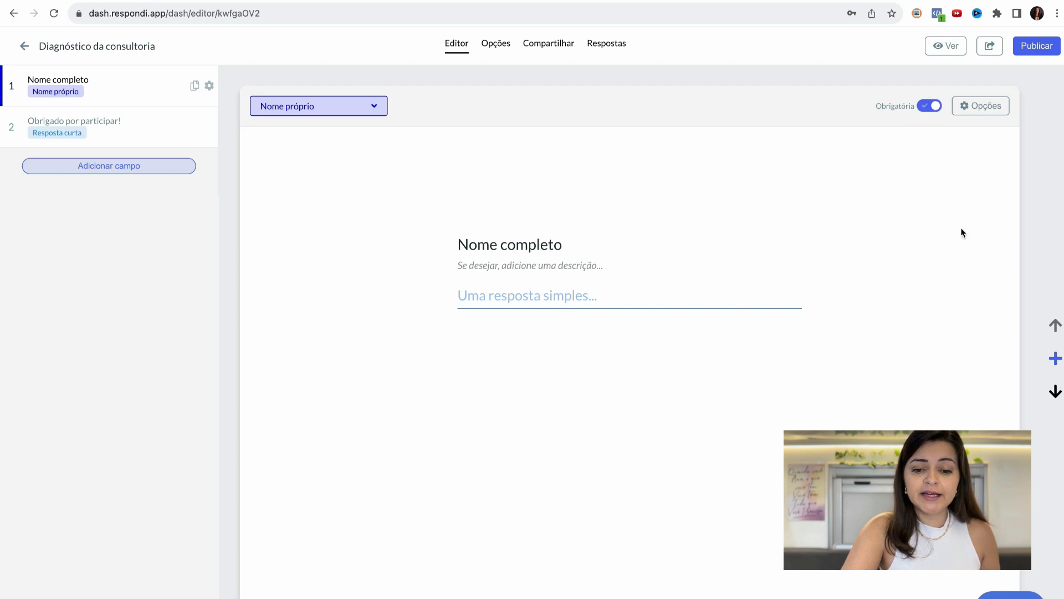
- Add a required E-mail field after "Nome completo" and title its question "Seu melhor e-mail"
{"action": "left_click", "coordinate": [1056, 361]}
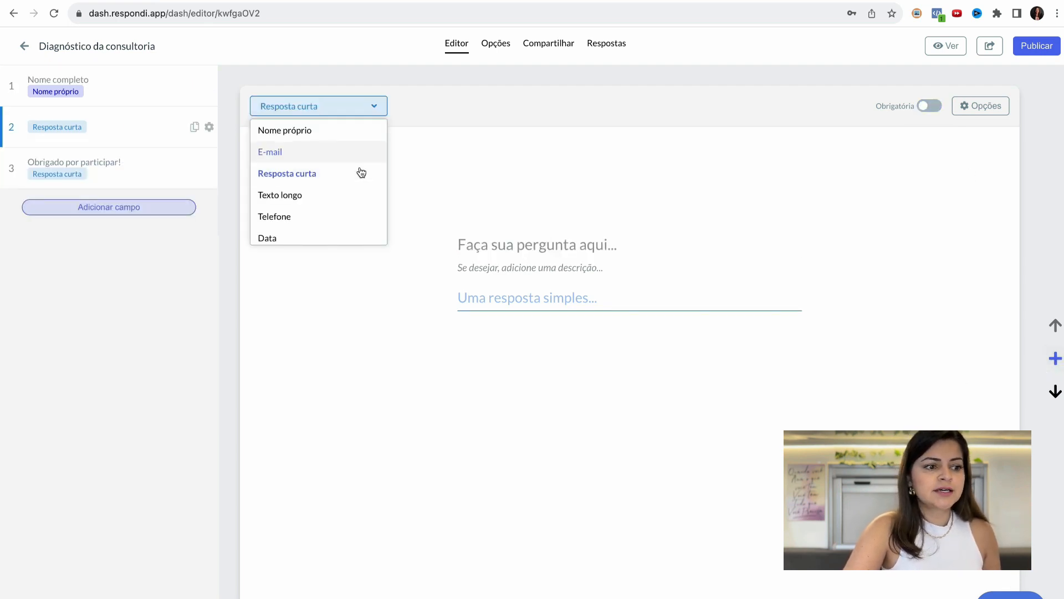
{"action": "left_click", "coordinate": [317, 157]}
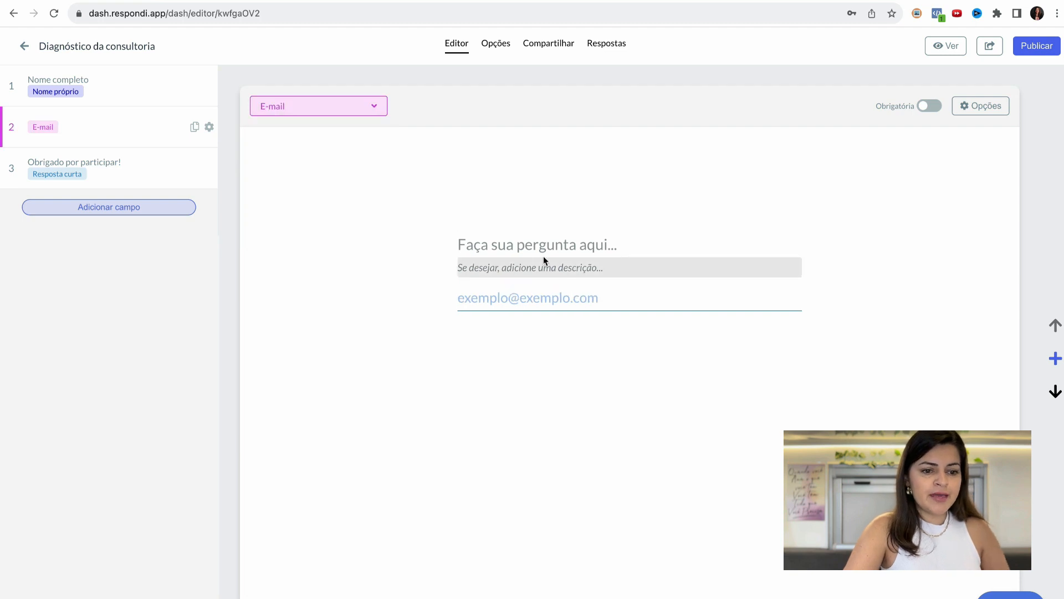
{"action": "left_click", "coordinate": [542, 248]}
{"action": "type", "text": "Seu melhor e-mail"}
{"action": "left_click", "coordinate": [563, 314]}
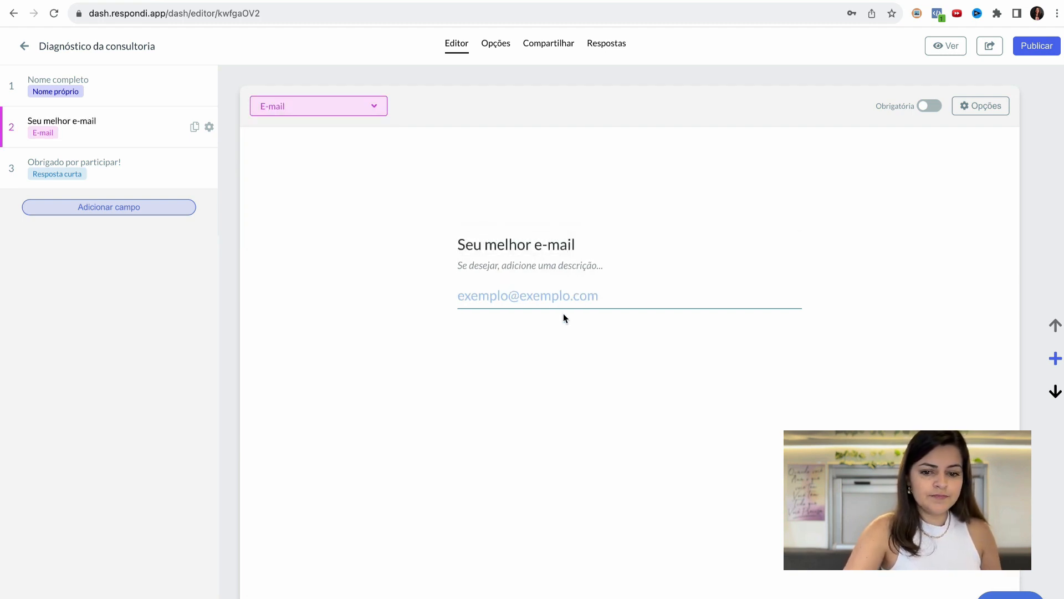
{"action": "left_click", "coordinate": [931, 106]}
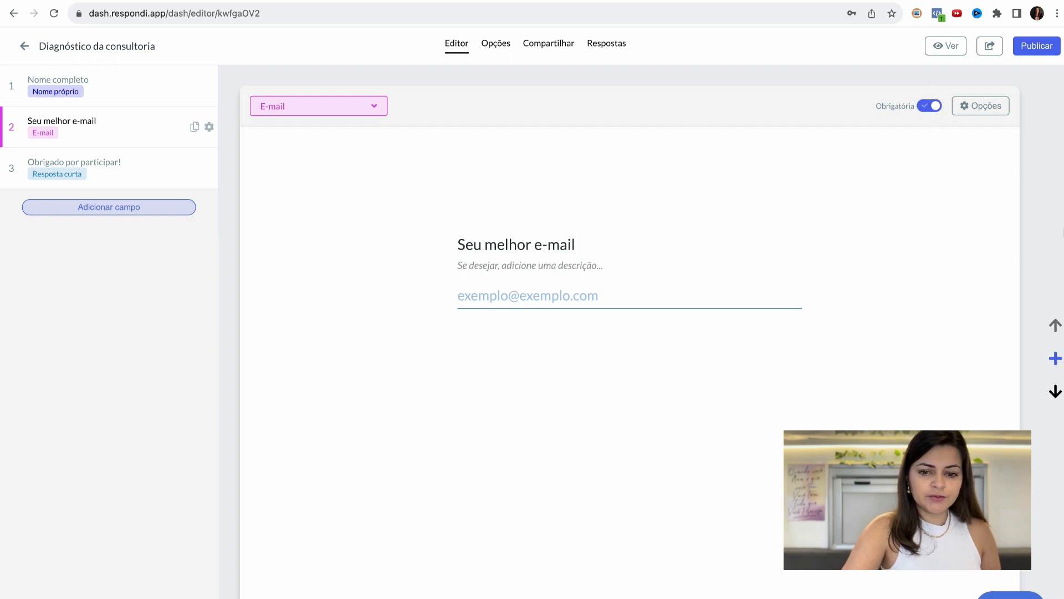
- Add a field after the e-mail question and set its type to Multipla Escolha
{"action": "left_click", "coordinate": [1055, 355]}
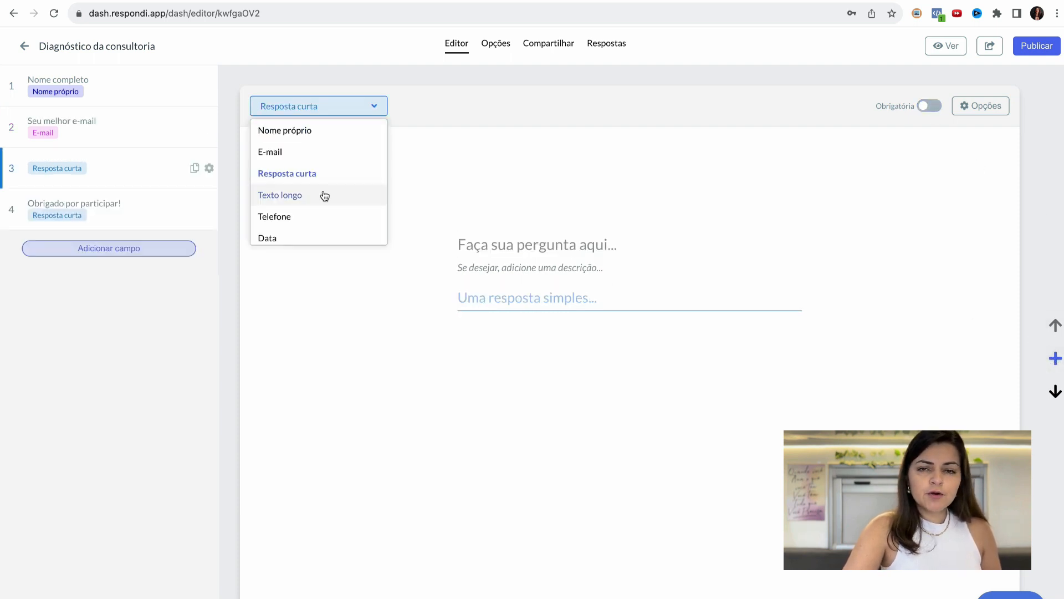
{"action": "scroll", "coordinate": [324, 195], "scroll_direction": "down", "scroll_amount": 1}
{"action": "scroll", "coordinate": [324, 195], "scroll_direction": "up", "scroll_amount": 2}
{"action": "scroll", "coordinate": [324, 195], "scroll_direction": "down", "scroll_amount": 4}
{"action": "scroll", "coordinate": [325, 195], "scroll_direction": "down", "scroll_amount": 1}
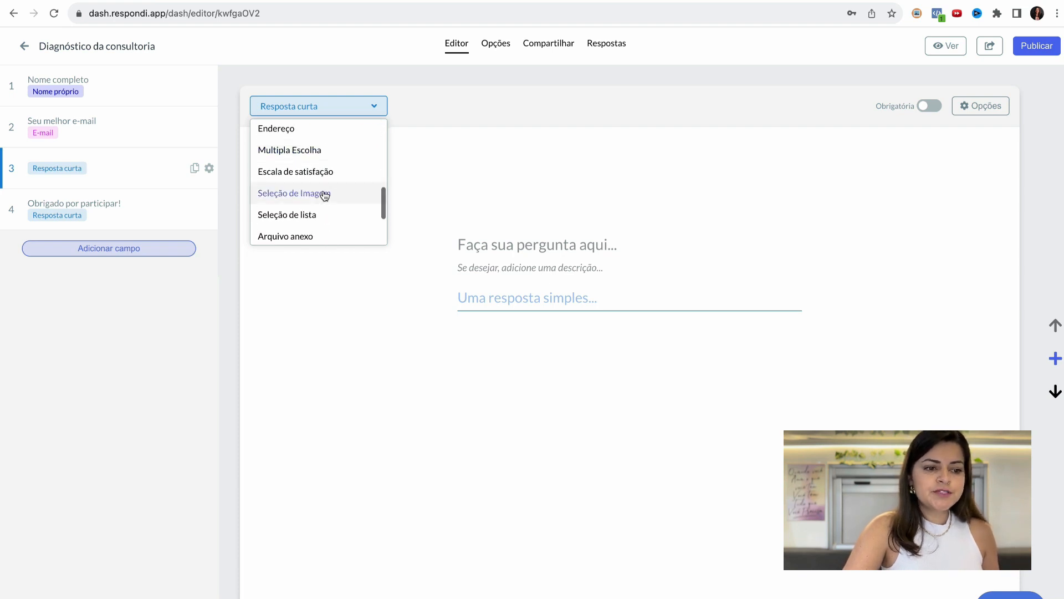
{"action": "left_click", "coordinate": [321, 151]}
- Title the multiple-choice question "Qual dessas opções ou representa o seu momento"
{"action": "left_click", "coordinate": [543, 246]}
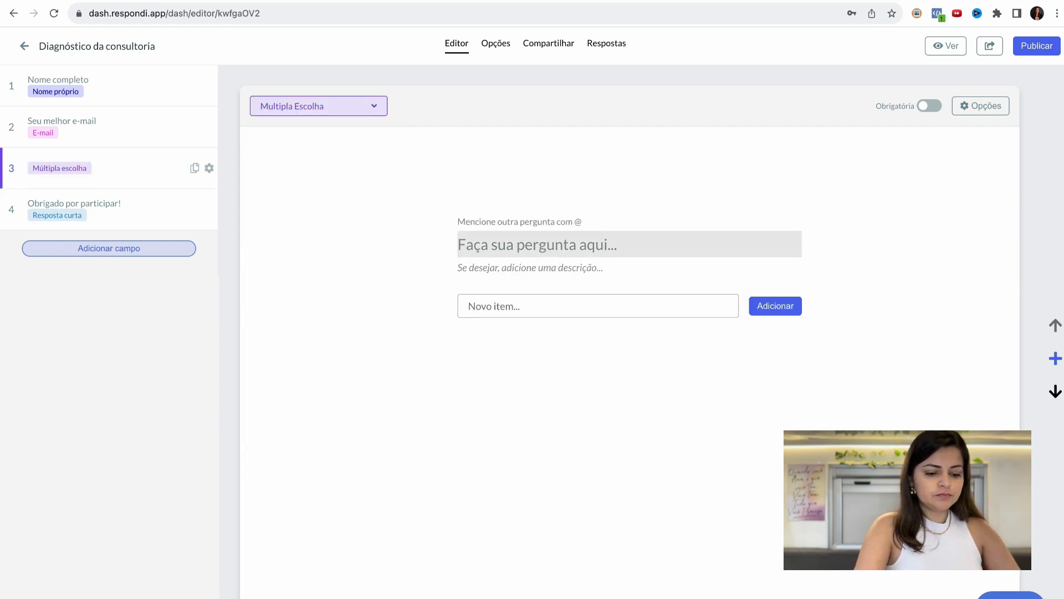
{"action": "type", "text": "Qual dessas "}
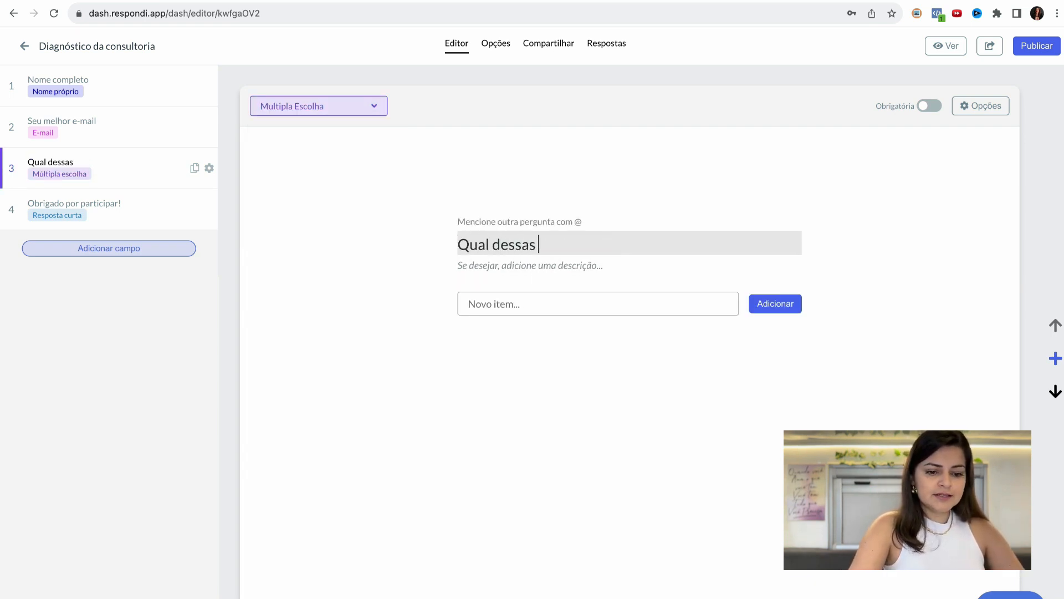
{"action": "type", "text": "opç˜e"}
{"action": "key", "text": "BackSpace"}
{"action": "type", "text": "oes te repre"}
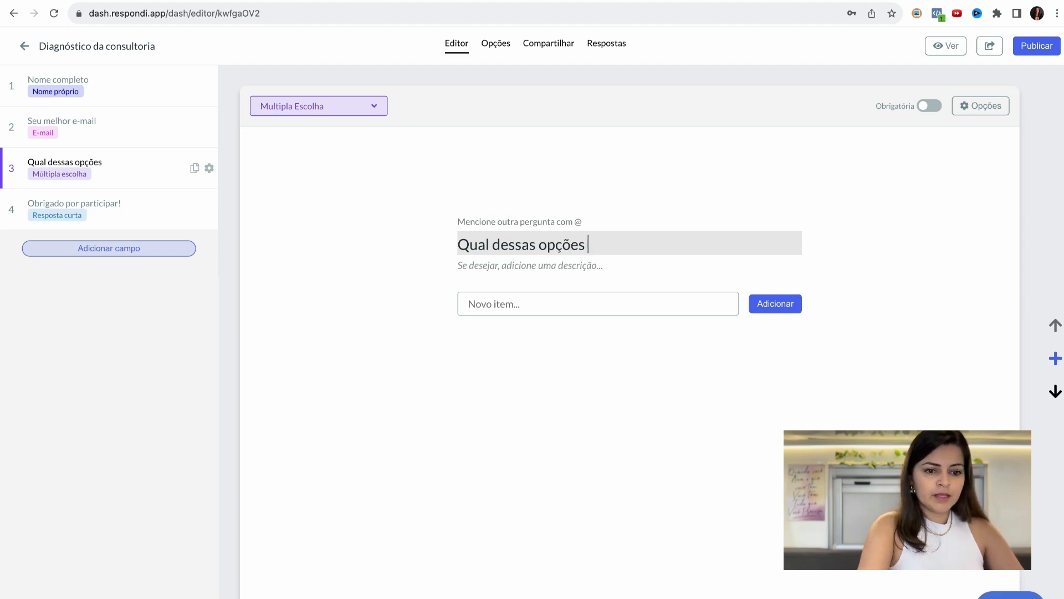
{"action": "type", "text": "senta"}
{"action": "key", "text": "BackSpace"}
{"action": "key", "text": "BackSpace"}
{"action": "key", "text": "BackSpace"}
{"action": "key", "text": "BackSpace"}
{"action": "type", "text": "en"}
{"action": "key", "text": "BackSpace"}
{"action": "key", "text": "BackSpace"}
{"action": "key", "text": "BackSpace"}
{"action": "key", "text": "BackSpace"}
{"action": "key", "text": "BackSpace"}
{"action": "key", "text": "BackSpace"}
{"action": "key", "text": "BackSpace"}
{"action": "key", "text": "BackSpace"}
{"action": "key", "text": "BackSpace"}
{"action": "key", "text": "BackSpace"}
{"action": "type", "text": "ou representa "}
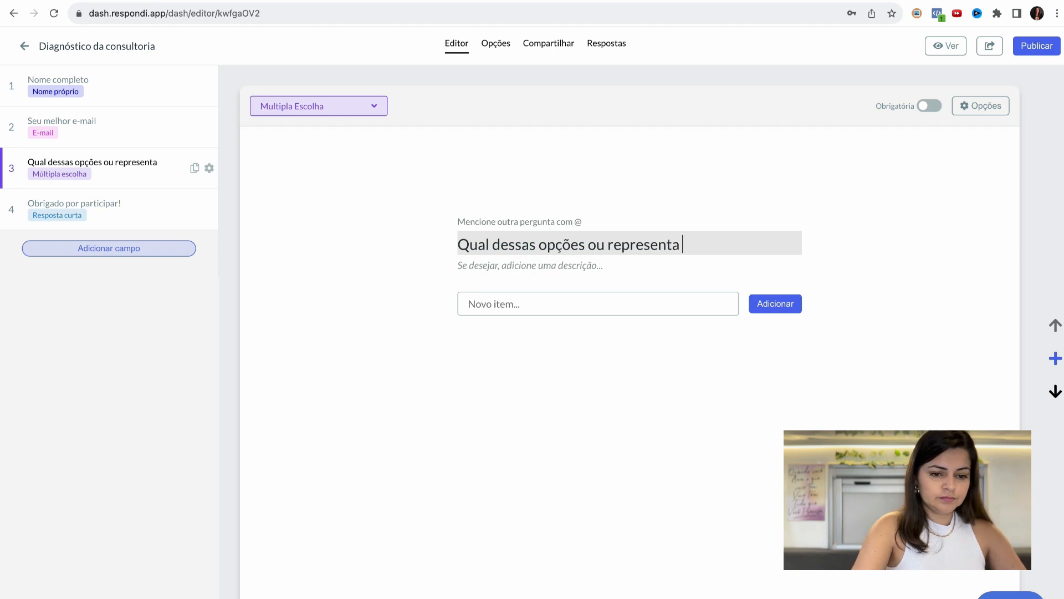
{"action": "type", "text": "o seu momwnto"}
{"action": "key", "text": "BackSpace"}
{"action": "key", "text": "BackSpace"}
{"action": "key", "text": "BackSpace"}
{"action": "key", "text": "BackSpace"}
{"action": "type", "text": "ento"}
- Add "Sou iniciante no instagram" as the first answer option of the multiple-choice question
{"action": "left_click", "coordinate": [475, 304]}
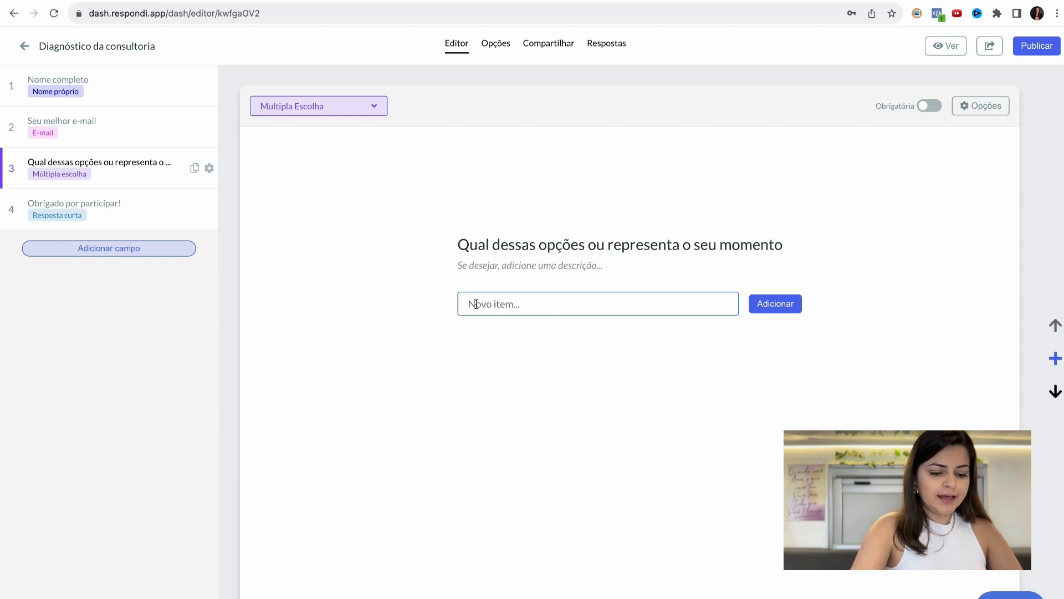
{"action": "type", "text": "Sou iniciante no"}
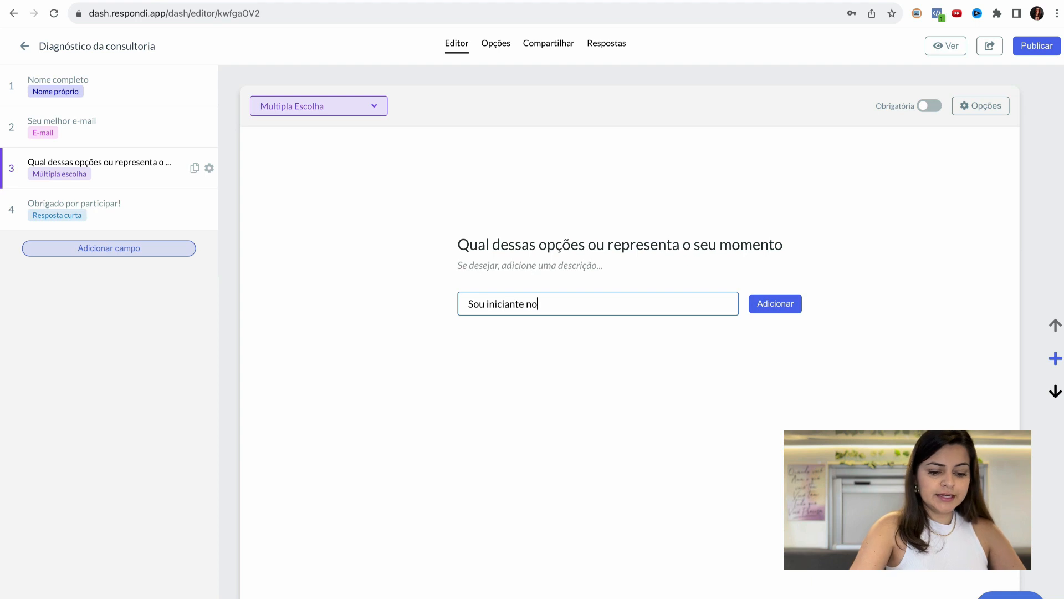
{"action": "type", "text": " intag"}
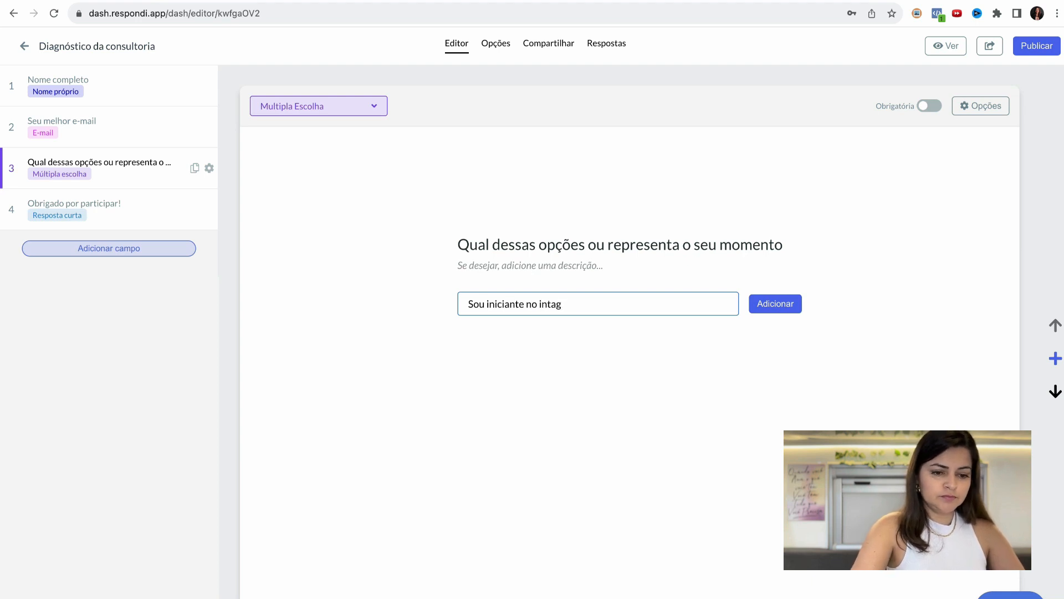
{"action": "type", "text": "raagram"}
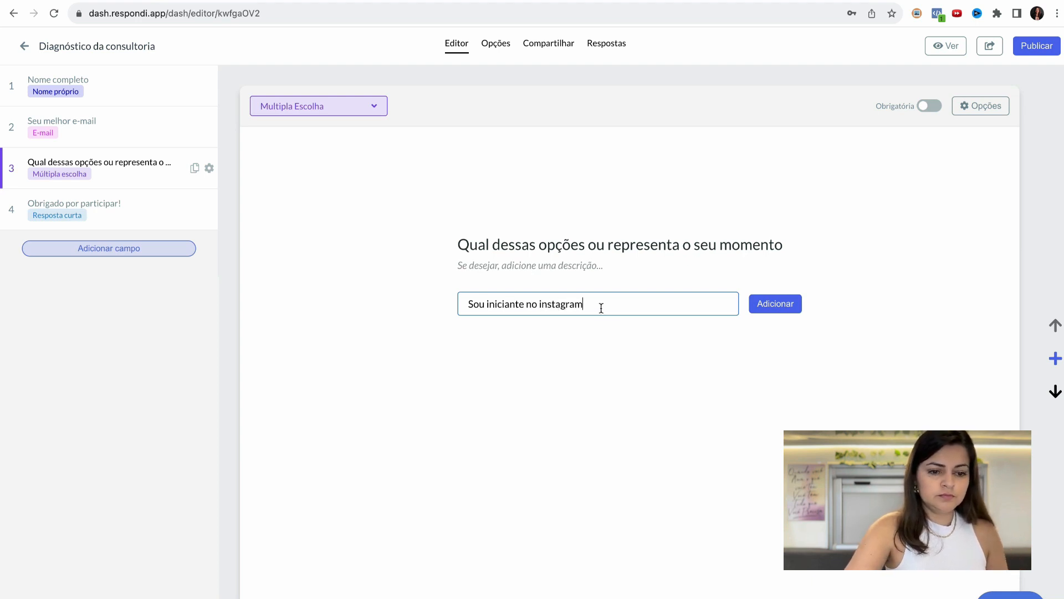
{"action": "left_click", "coordinate": [773, 305]}
- Add "Já tenho um perfil com conteúdos" as the second answer option
{"action": "left_click", "coordinate": [570, 325]}
{"action": "type", "text": "Já tenho um p"}
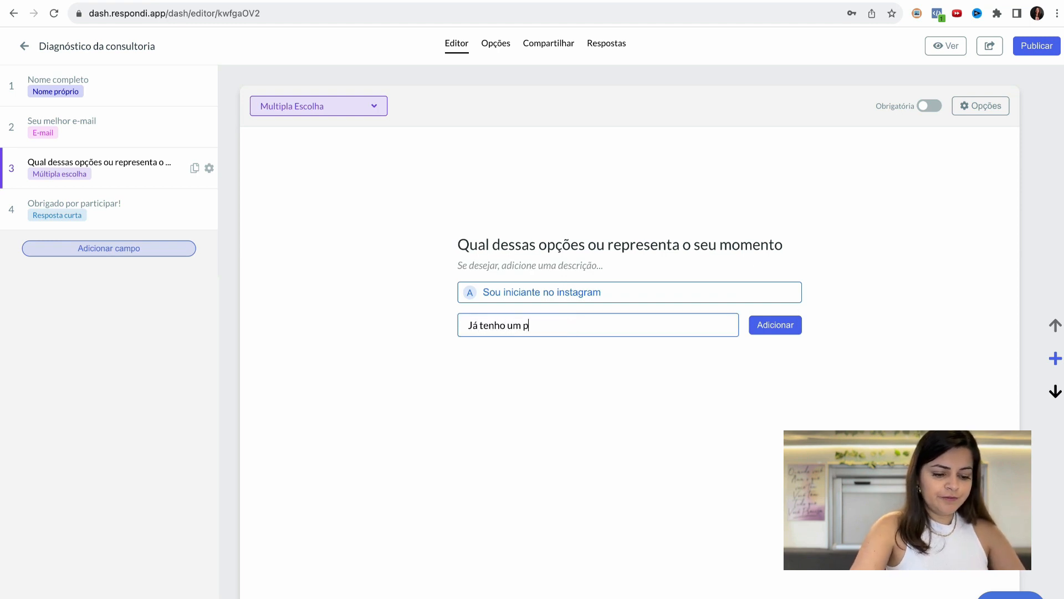
{"action": "type", "text": "erfil com conteúdos"}
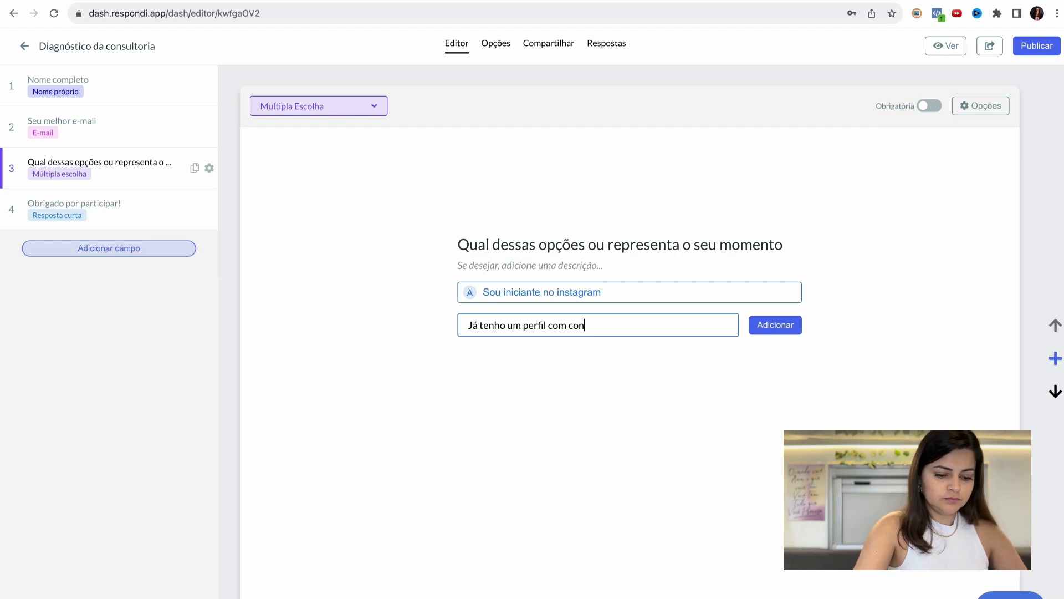
{"action": "left_click", "coordinate": [783, 325]}
- Add "Já vendo pelo Instagram" as the third answer option and make the multiple-choice question required
{"action": "type", "text": "J"}
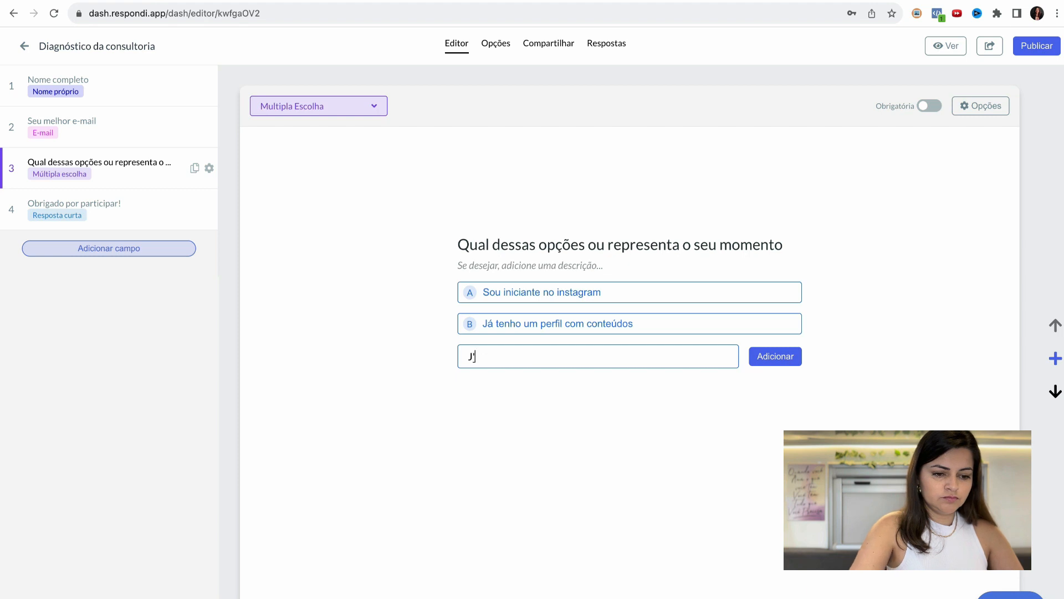
{"action": "type", "text": "á vendo pelo Instaga"}
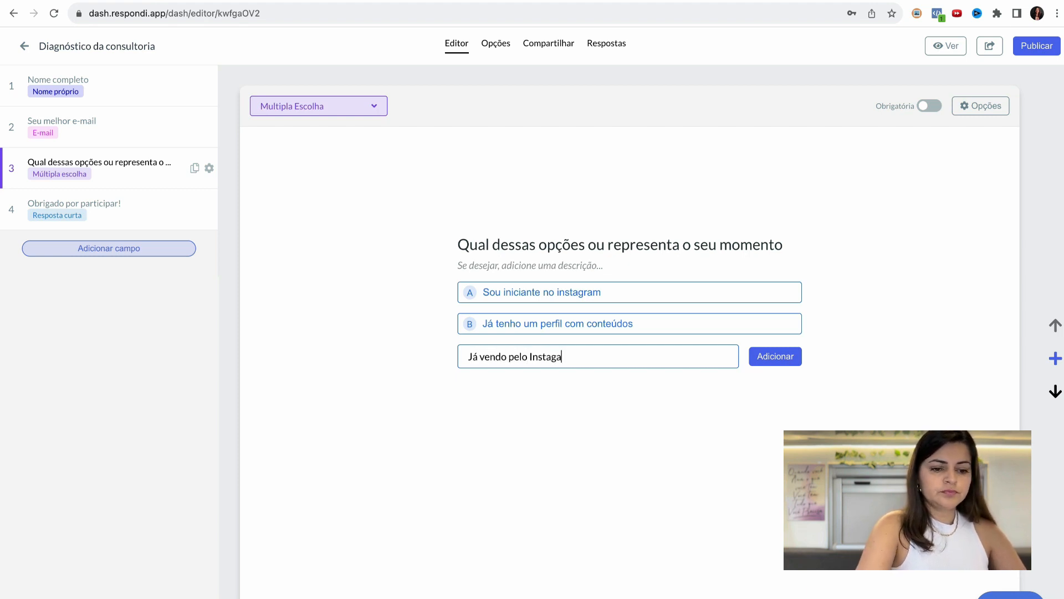
{"action": "left_click", "coordinate": [793, 363]}
{"action": "left_click", "coordinate": [933, 108]}
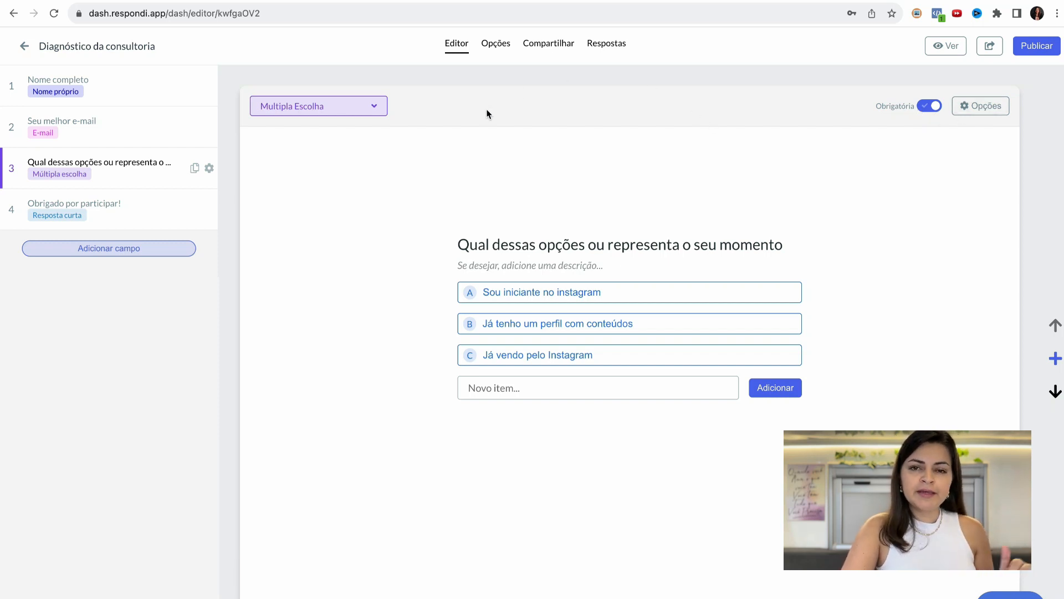
- Examine the form's settings for style, notifications, integrations, UTM tracking and access
{"action": "left_click", "coordinate": [499, 47]}
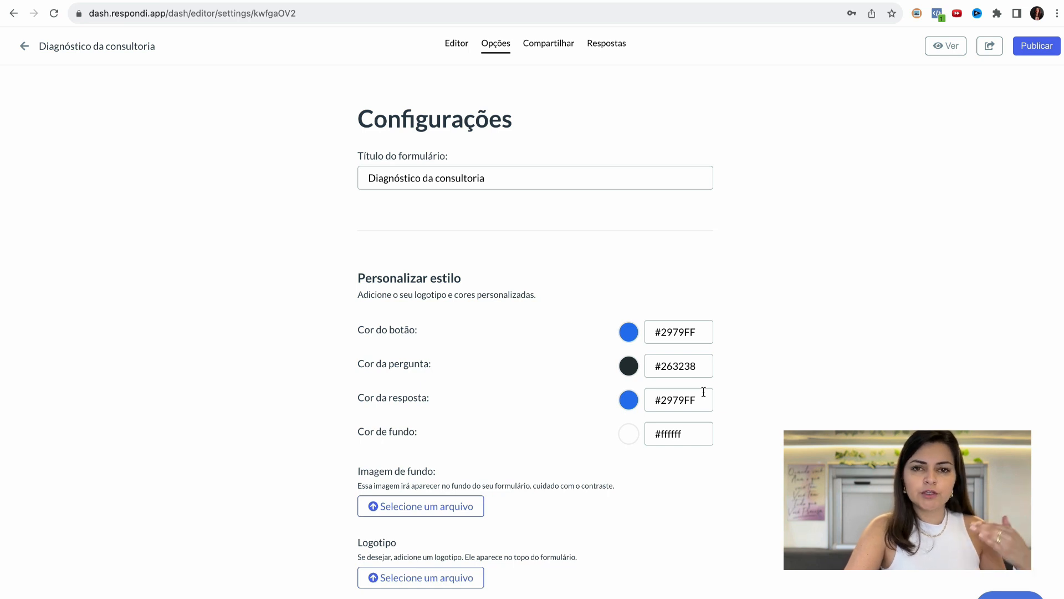
{"action": "scroll", "coordinate": [732, 382], "scroll_direction": "down", "scroll_amount": 1}
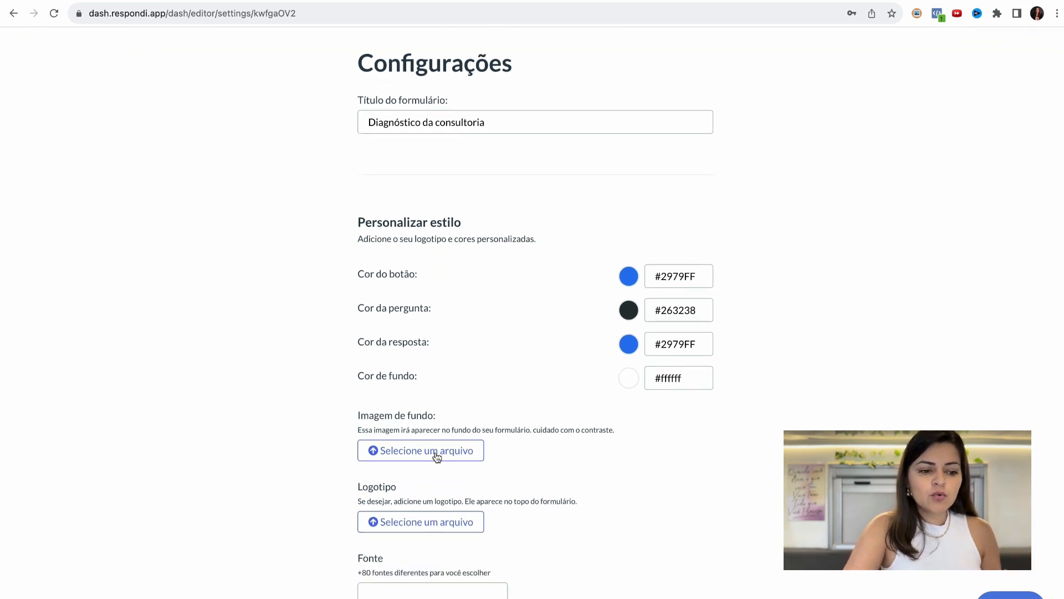
{"action": "scroll", "coordinate": [551, 363], "scroll_direction": "up", "scroll_amount": 1}
{"action": "scroll", "coordinate": [533, 230], "scroll_direction": "down", "scroll_amount": 10}
{"action": "scroll", "coordinate": [533, 230], "scroll_direction": "down", "scroll_amount": 6}
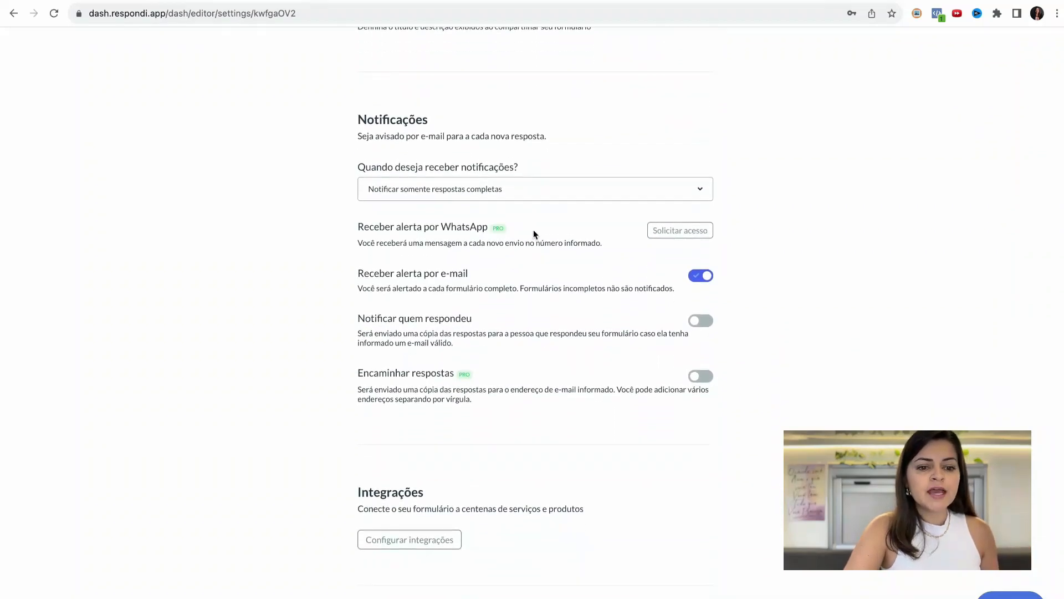
{"action": "scroll", "coordinate": [534, 230], "scroll_direction": "up", "scroll_amount": 16}
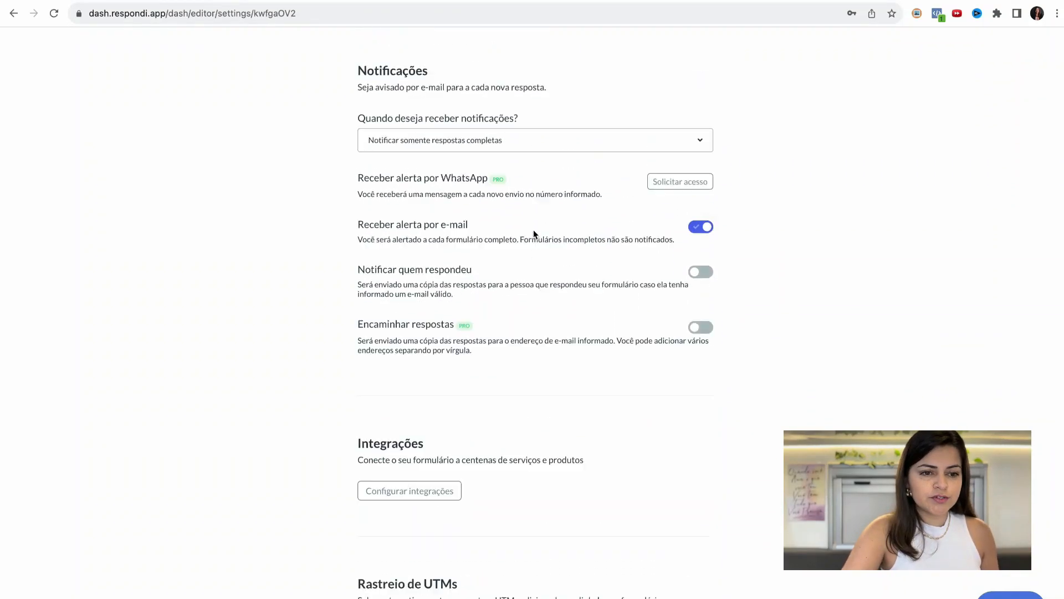
{"action": "scroll", "coordinate": [534, 232], "scroll_direction": "down", "scroll_amount": 10}
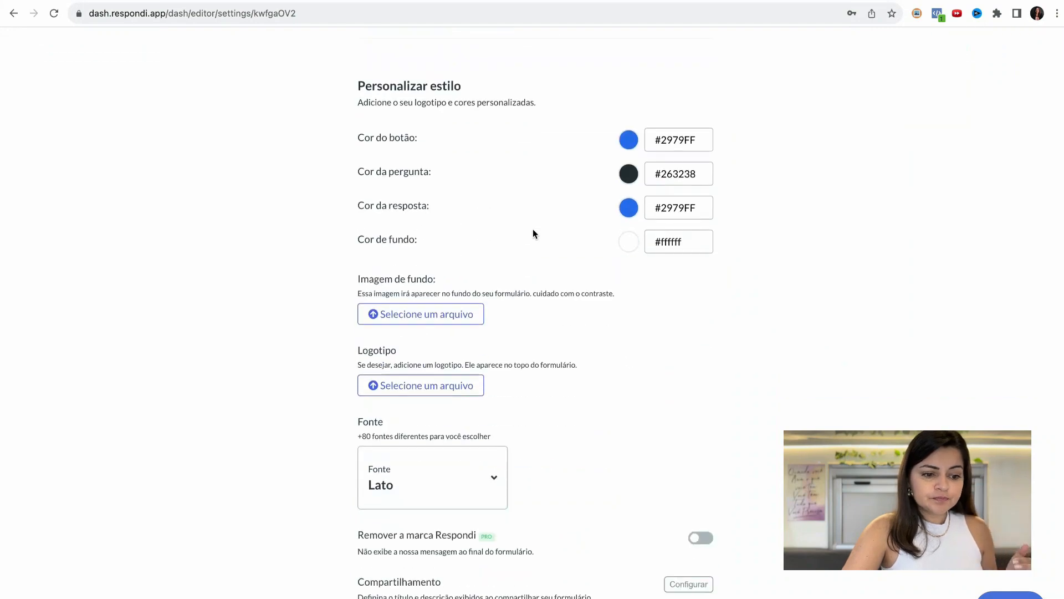
{"action": "scroll", "coordinate": [533, 230], "scroll_direction": "down", "scroll_amount": 4}
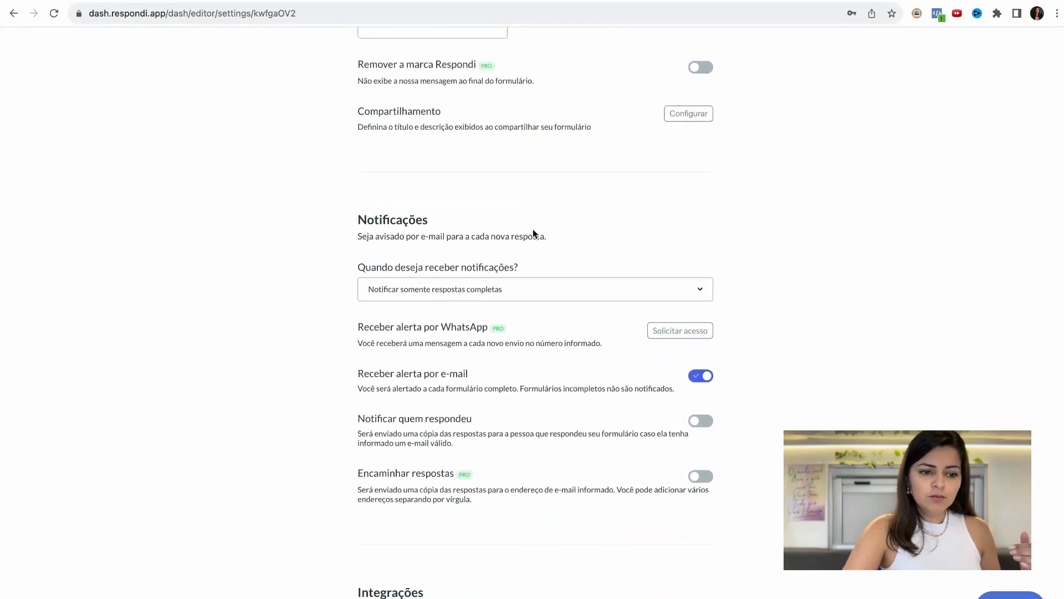
{"action": "scroll", "coordinate": [533, 232], "scroll_direction": "down", "scroll_amount": 7}
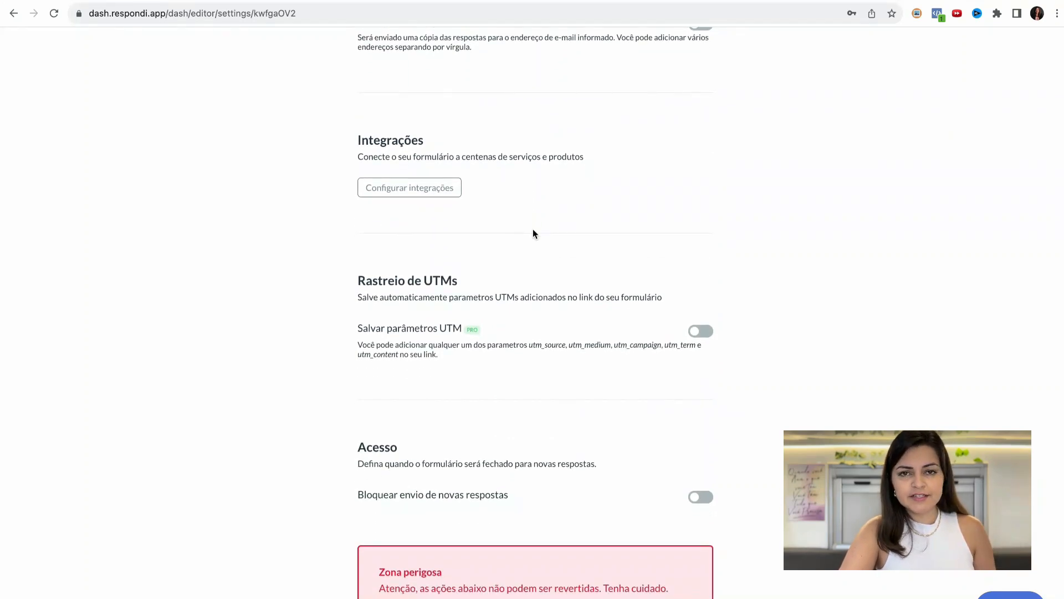
{"action": "scroll", "coordinate": [533, 233], "scroll_direction": "down", "scroll_amount": 4}
{"action": "scroll", "coordinate": [533, 230], "scroll_direction": "up", "scroll_amount": 20}
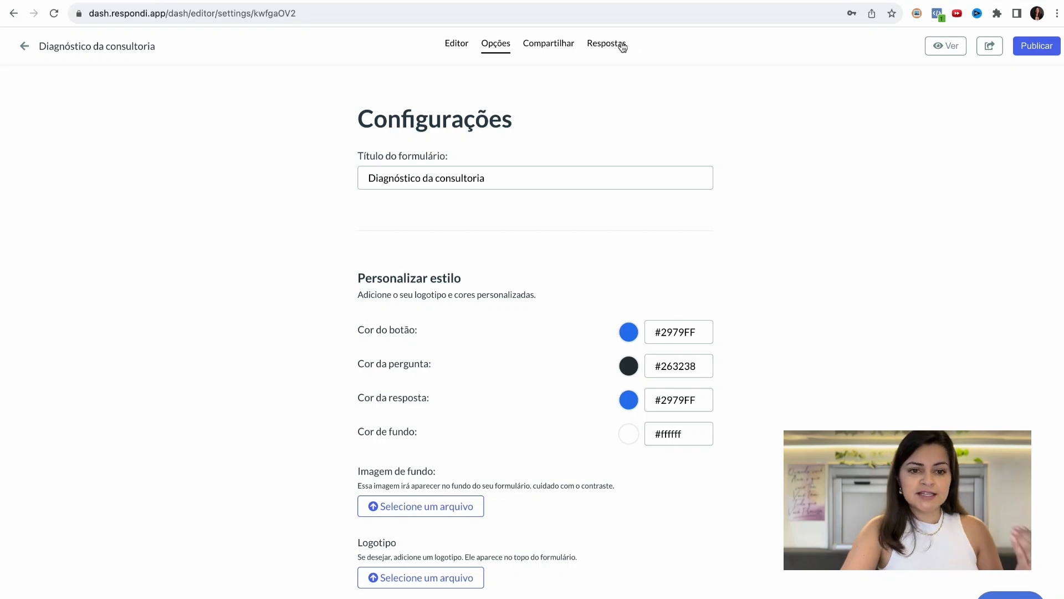
- Look over the form's sharing link and website embed options, and return to its settings
{"action": "left_click", "coordinate": [556, 48]}
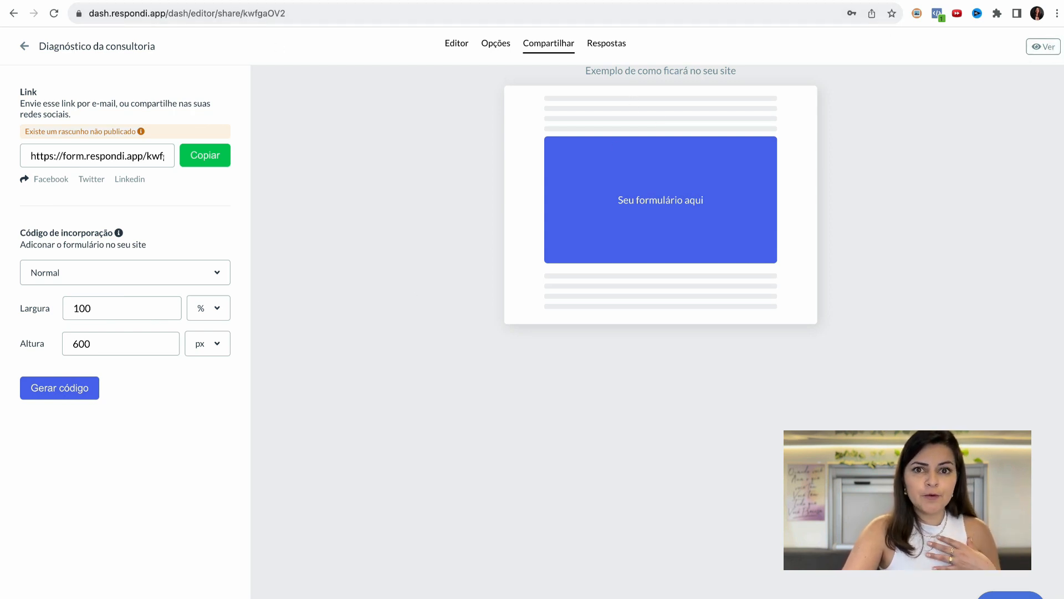
{"action": "left_click", "coordinate": [10, 15]}
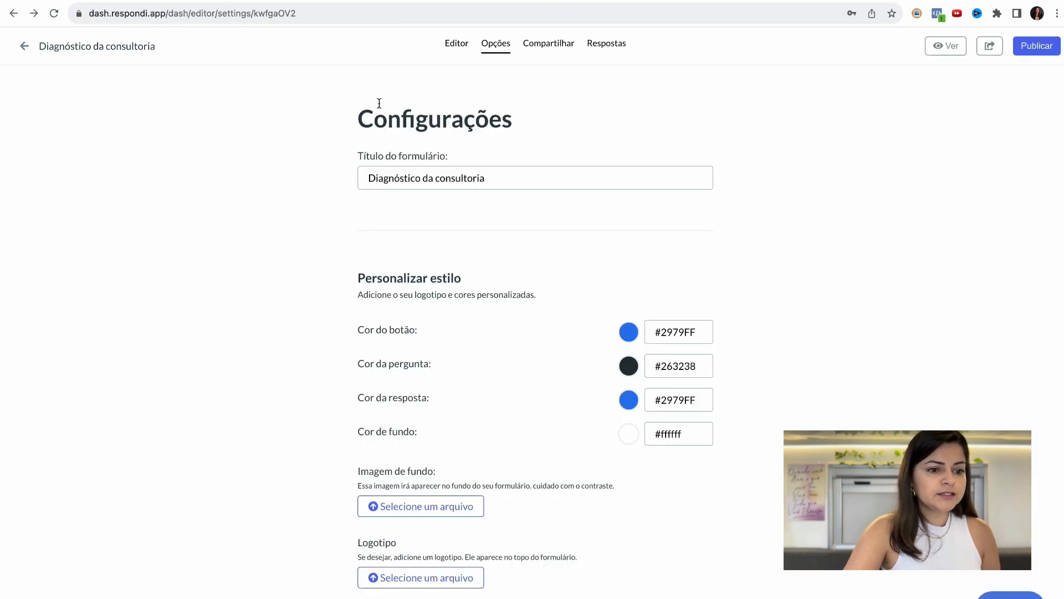
- Leave the form, preview the existing "Diagnóstico Consultora Elite" form and advance past its welcome screen
{"action": "left_click", "coordinate": [22, 47]}
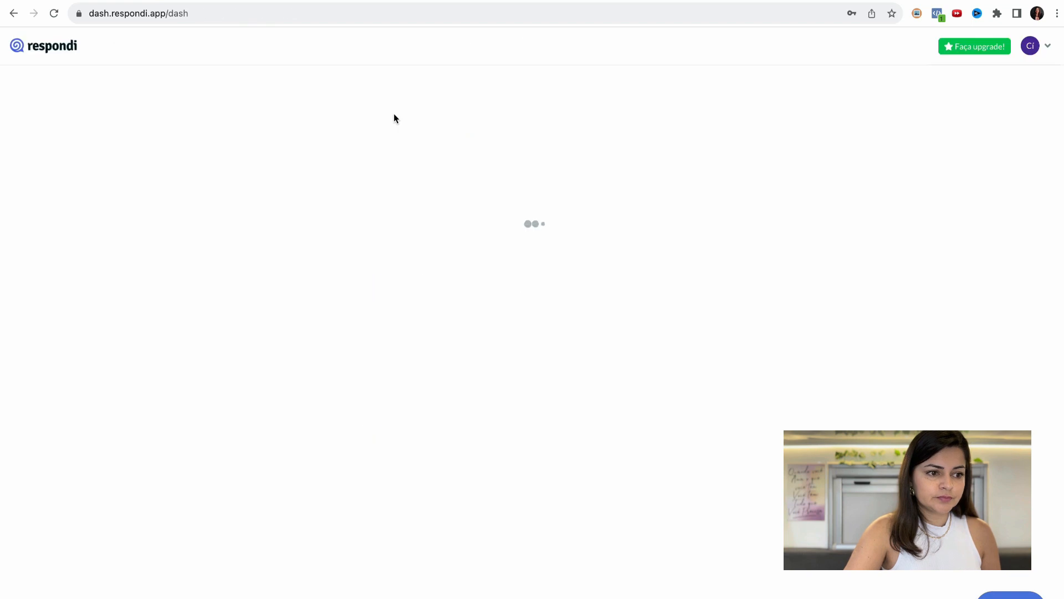
{"action": "left_click", "coordinate": [746, 338]}
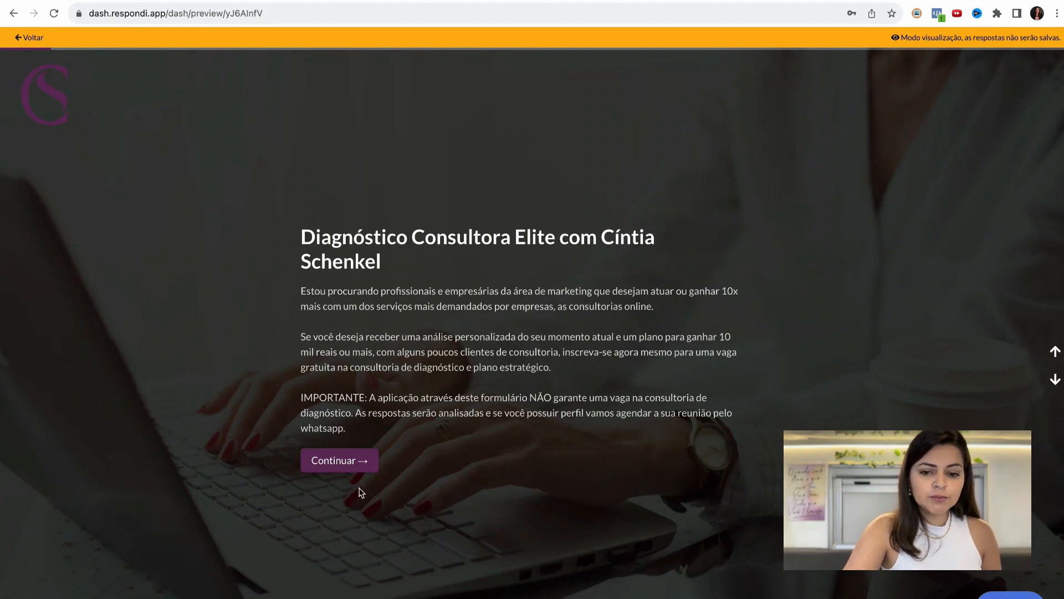
{"action": "left_click", "coordinate": [341, 466]}
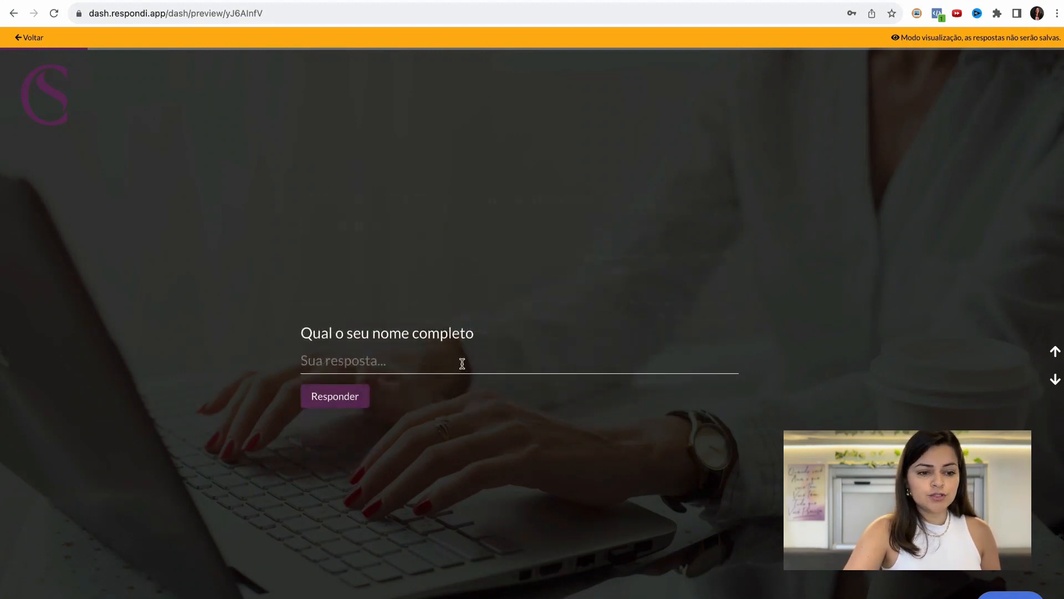